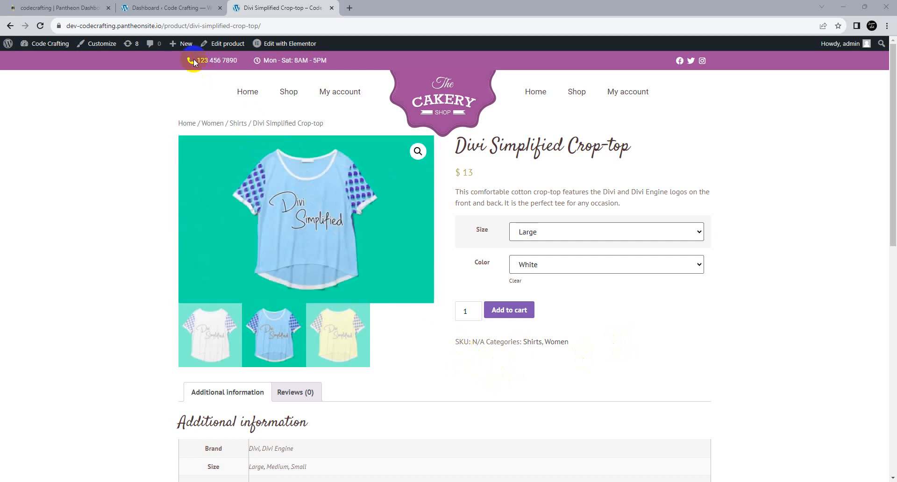
- Go to the Saved Templates list in the WordPress dashboard
click(174, 11)
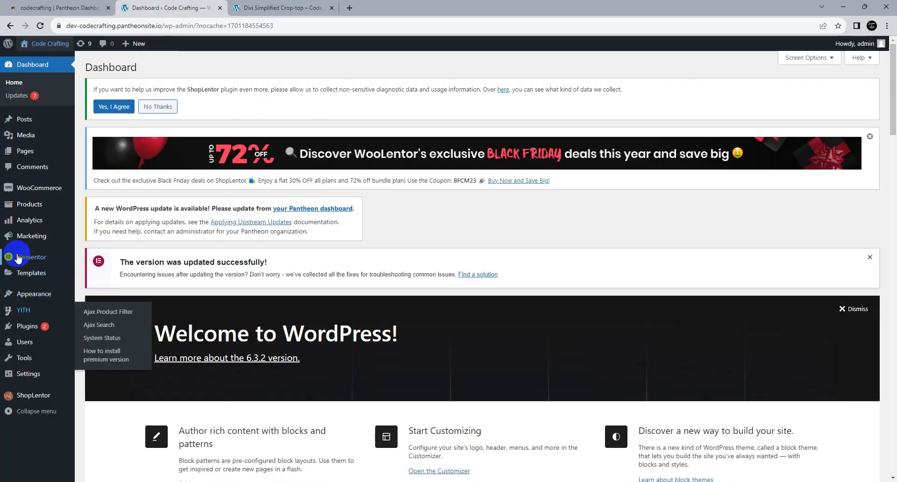
mouse_move(17, 258)
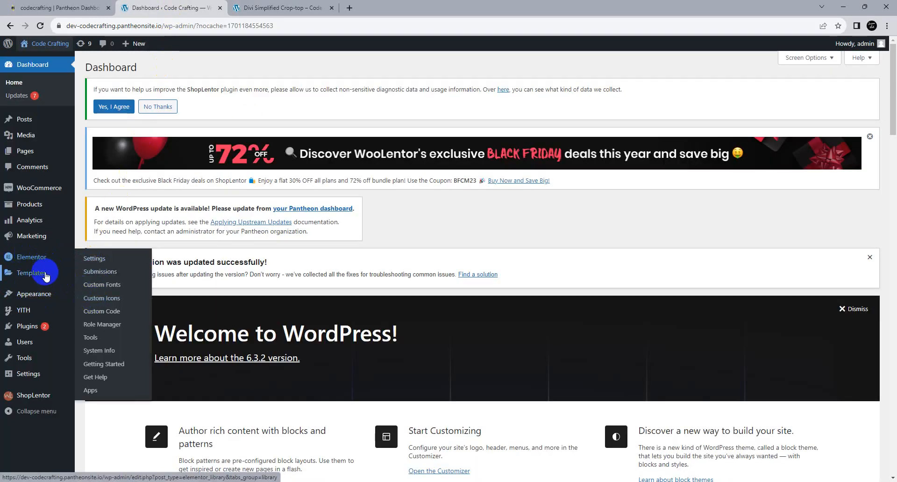
click(90, 275)
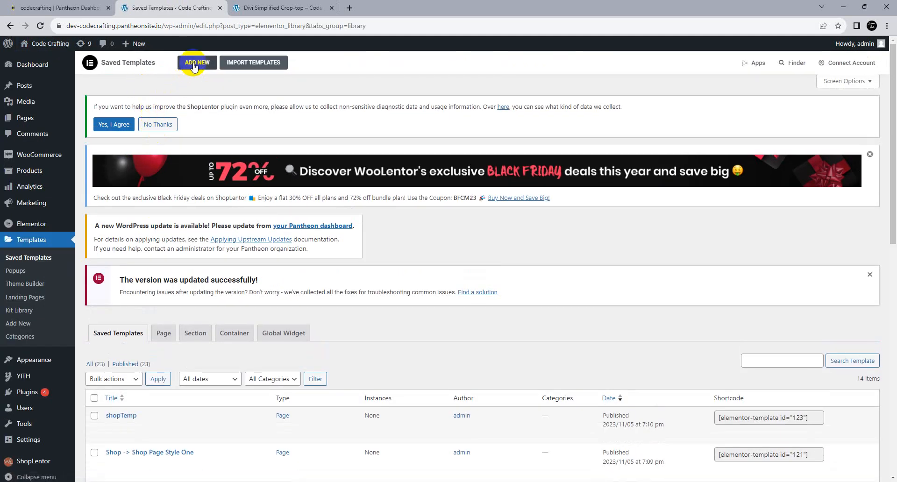
- Create a new template of type Single Product named "Single Product"
click(195, 66)
click(499, 251)
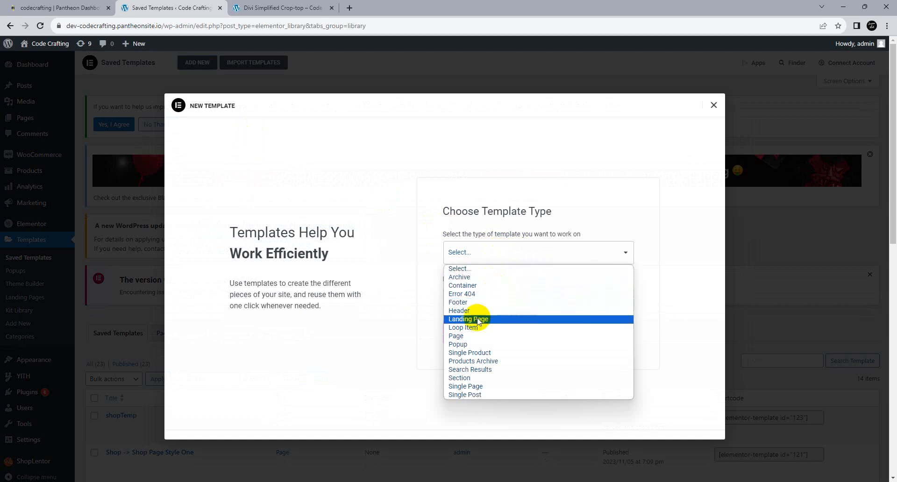
click(472, 352)
click(469, 297)
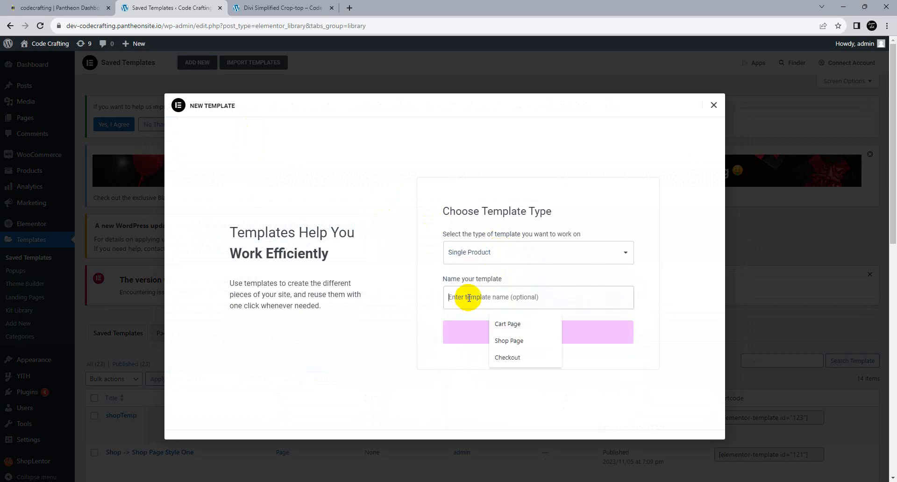
text(Single Product)
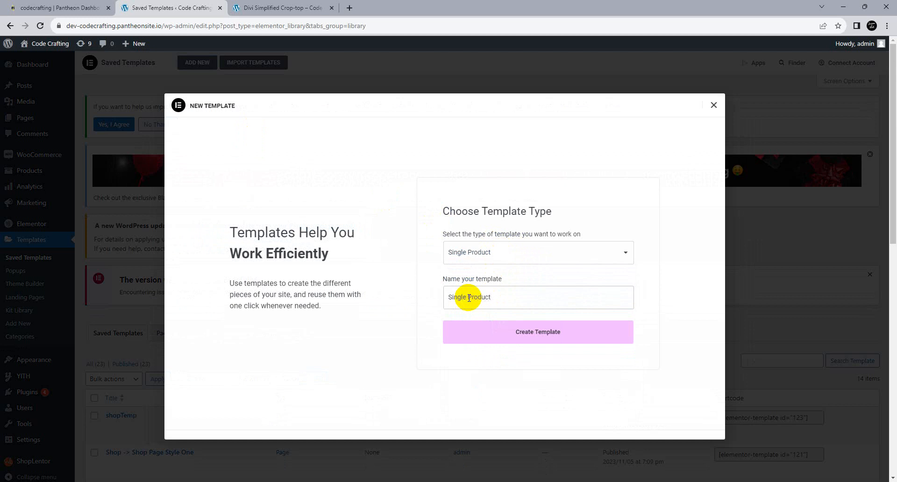
click(525, 330)
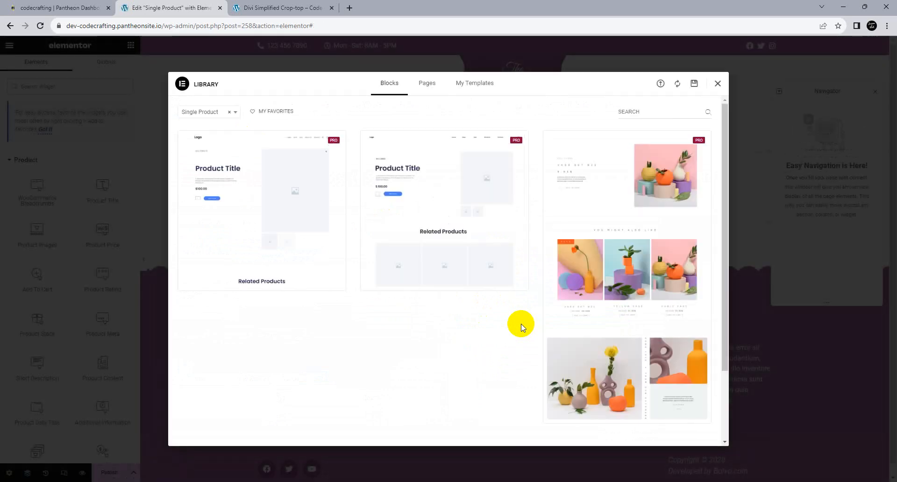
- Try to insert the first Single Product block from the library and close the library, keeping the template blank
mouse_move(434, 236)
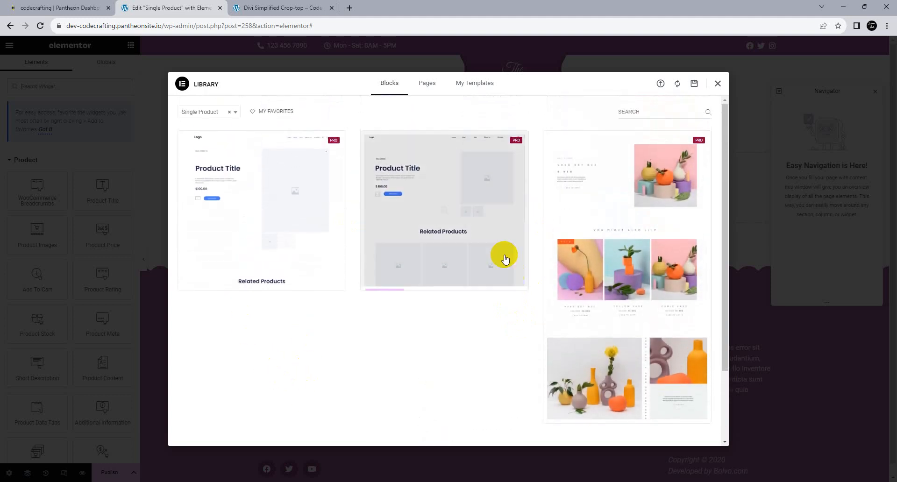
click(206, 281)
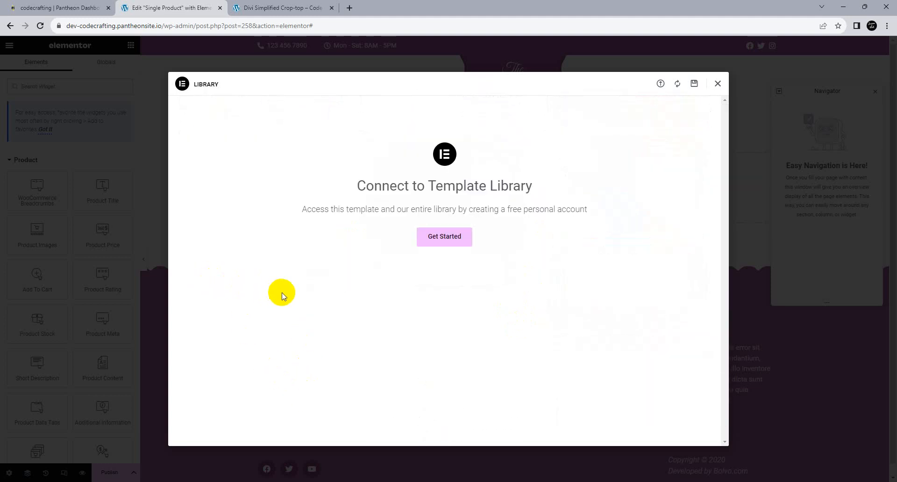
click(718, 84)
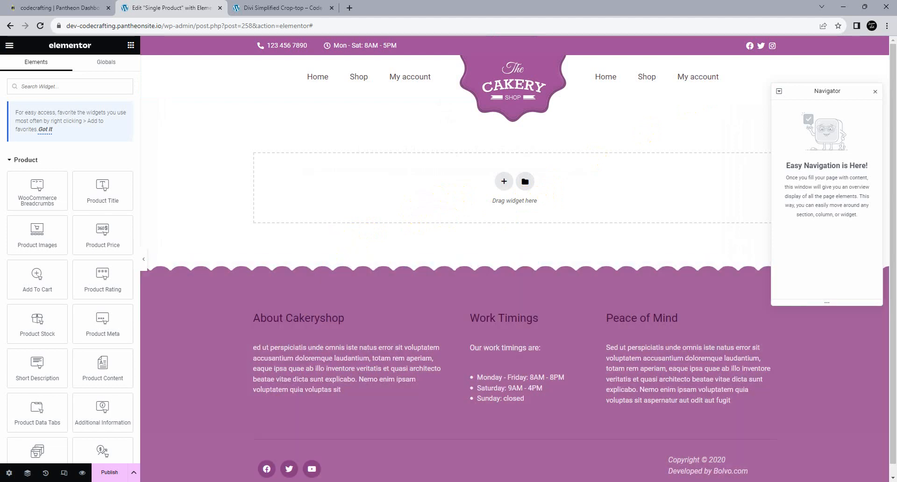
- Publish the template with a display condition that includes Products
click(133, 473)
click(100, 427)
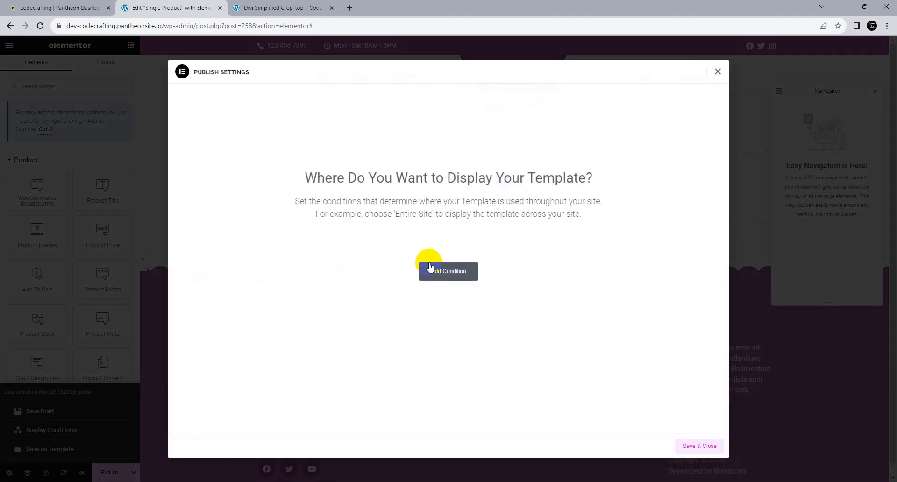
click(427, 261)
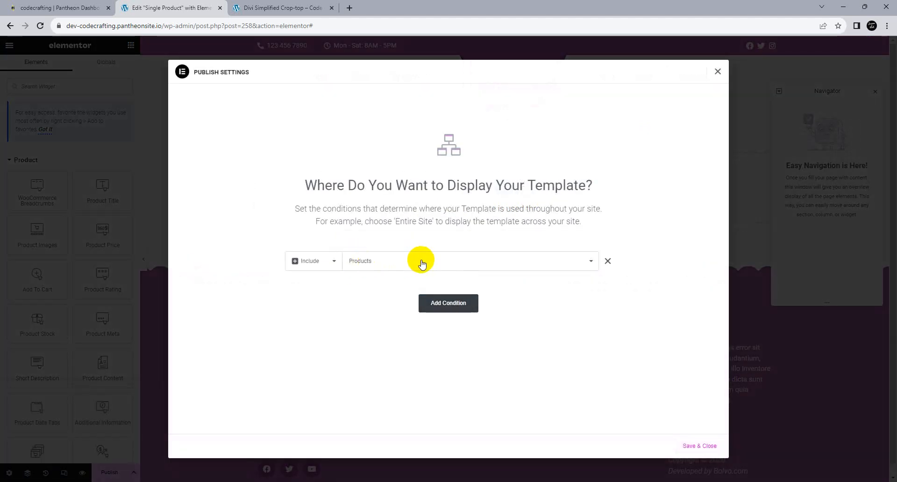
click(701, 445)
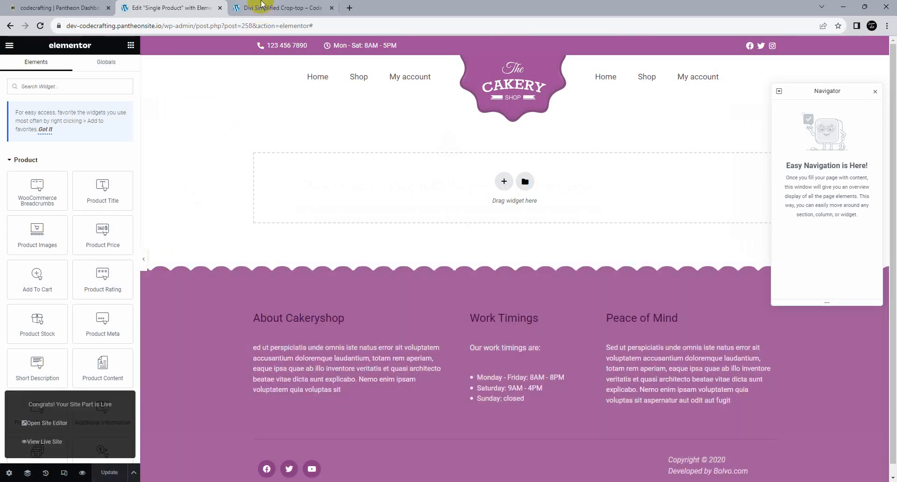
- Reload the live Divi Simplified Crop-top product page to check the blank template, and return to the editor
click(264, 7)
click(40, 26)
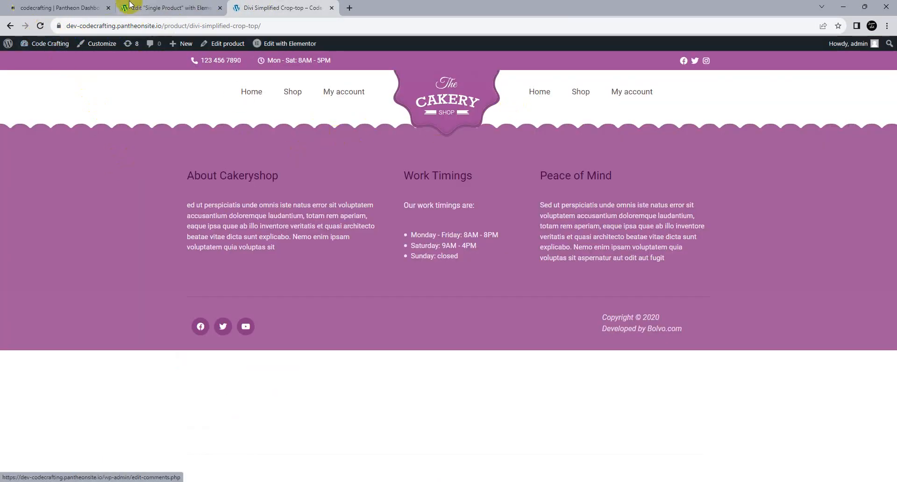
click(135, 7)
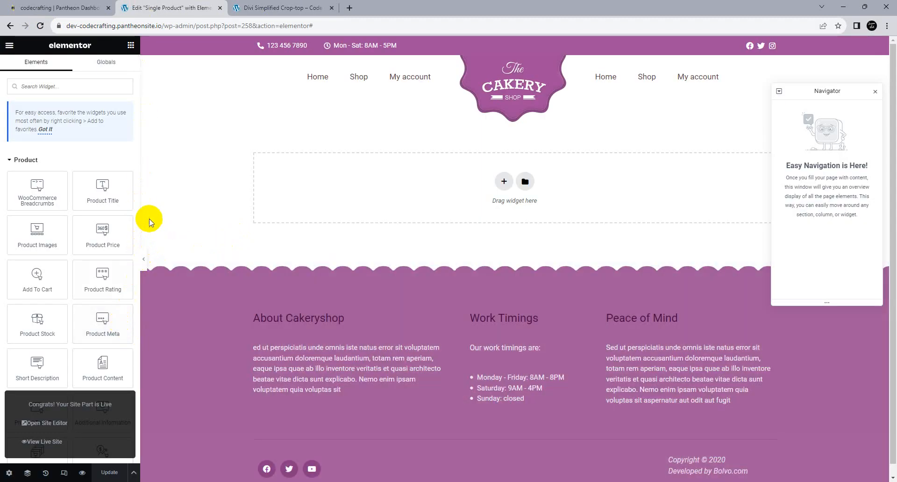
- Add a single column-direction container to the template and set its content width to Full Width
click(503, 181)
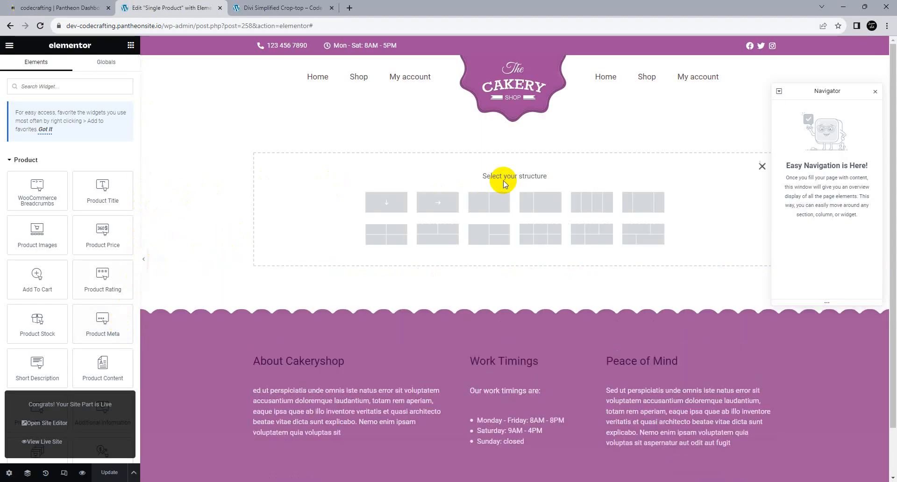
click(394, 211)
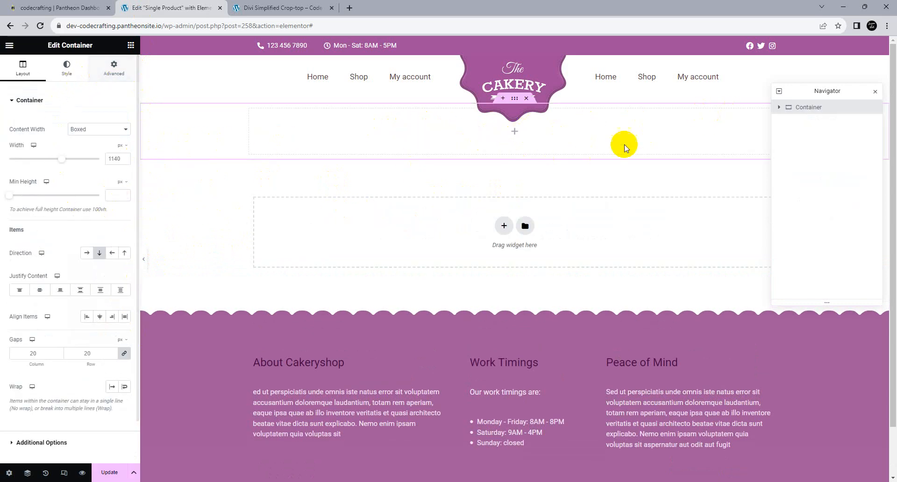
click(84, 129)
click(79, 144)
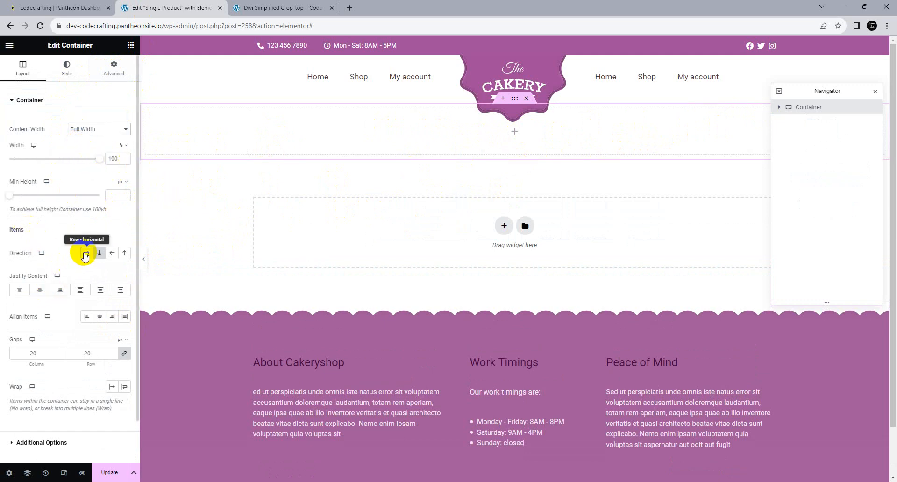
- Add a boxed container inside the full-width container and set its width to 1440 px
click(130, 45)
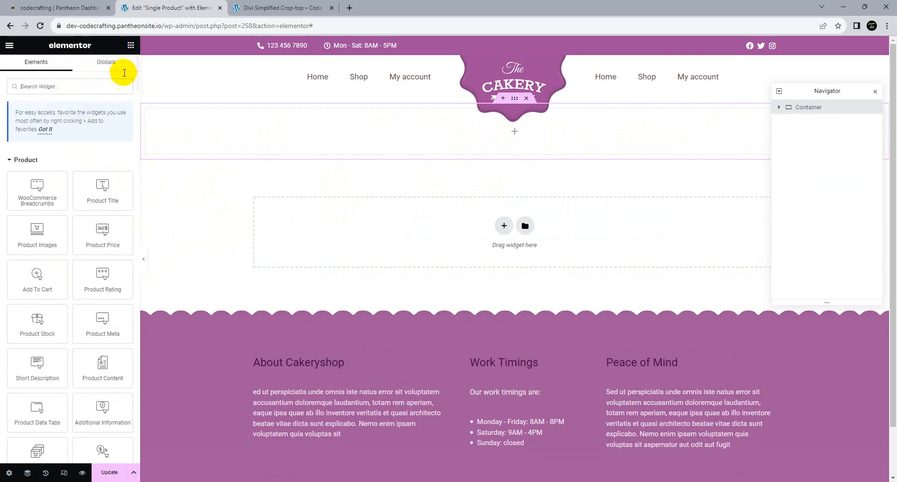
scroll(54, 233, down, 15)
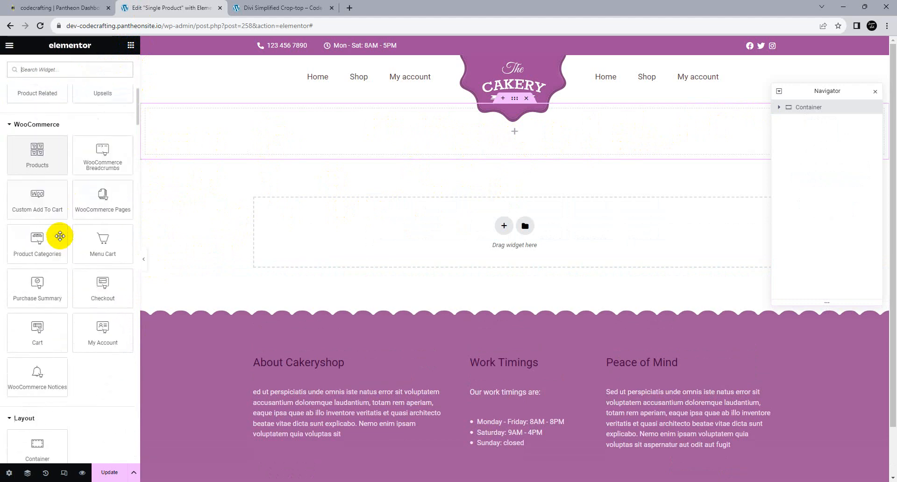
drag(37, 215, 258, 133)
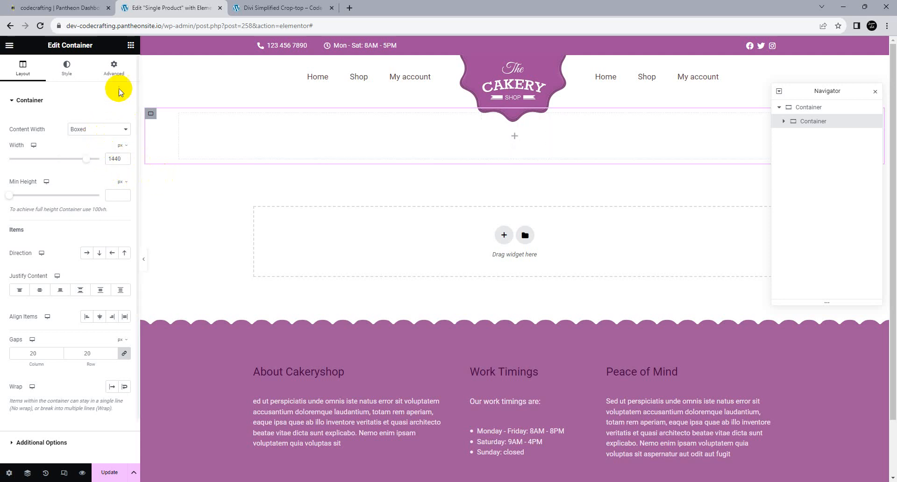
- Nest a new container inside the 1440 px container and duplicate it to get two inner containers
click(131, 45)
scroll(46, 306, down, 10)
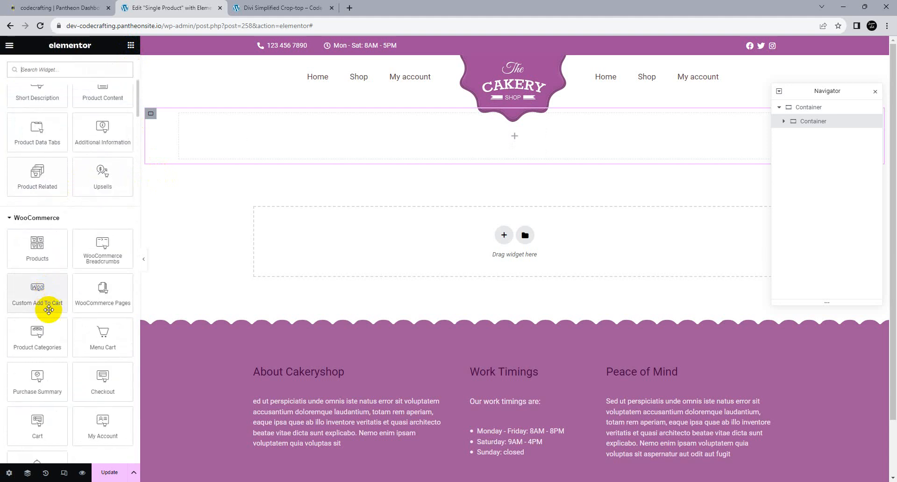
drag(37, 355, 281, 152)
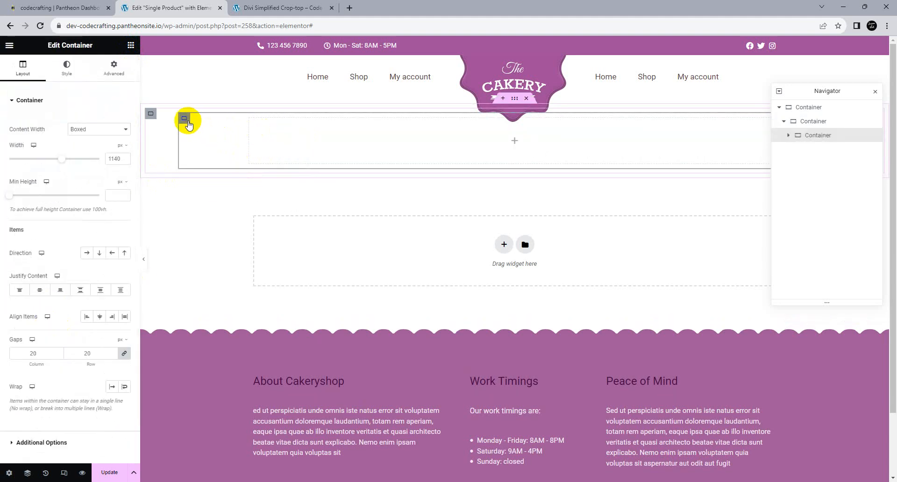
right_click(188, 124)
click(206, 146)
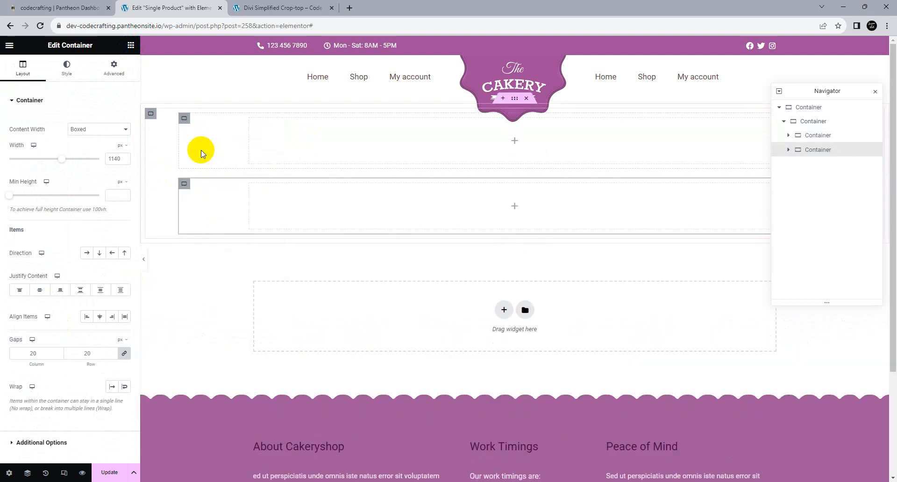
- Set the 1440 px container's direction to Row - horizontal so its two inner containers sit side by side
click(150, 114)
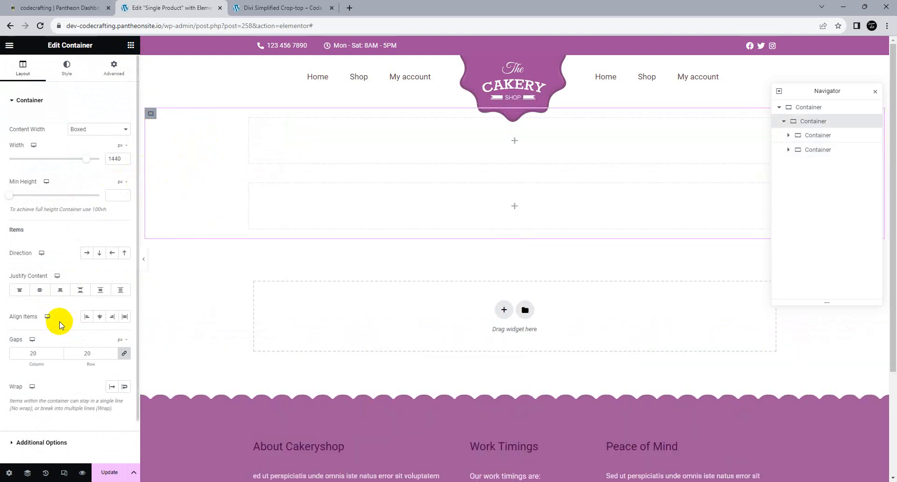
click(86, 253)
click(86, 253)
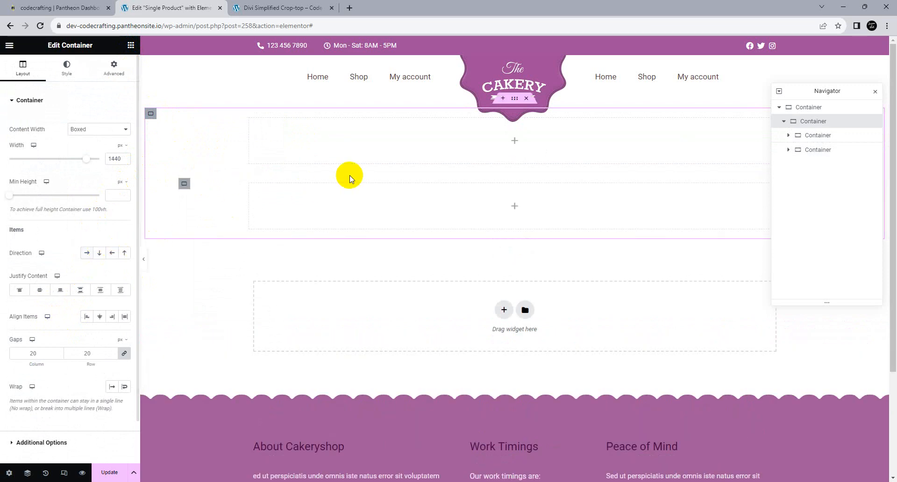
click(86, 253)
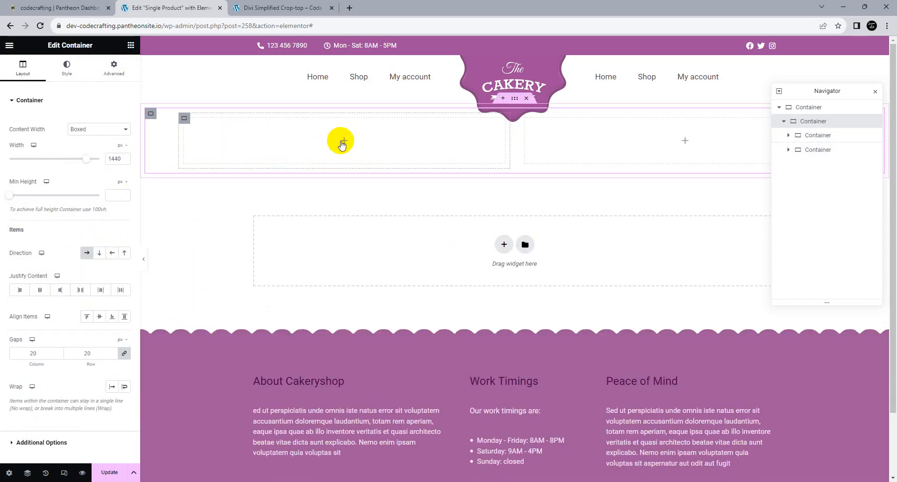
- Place a Product Images widget in the first inner container and update the template
click(130, 45)
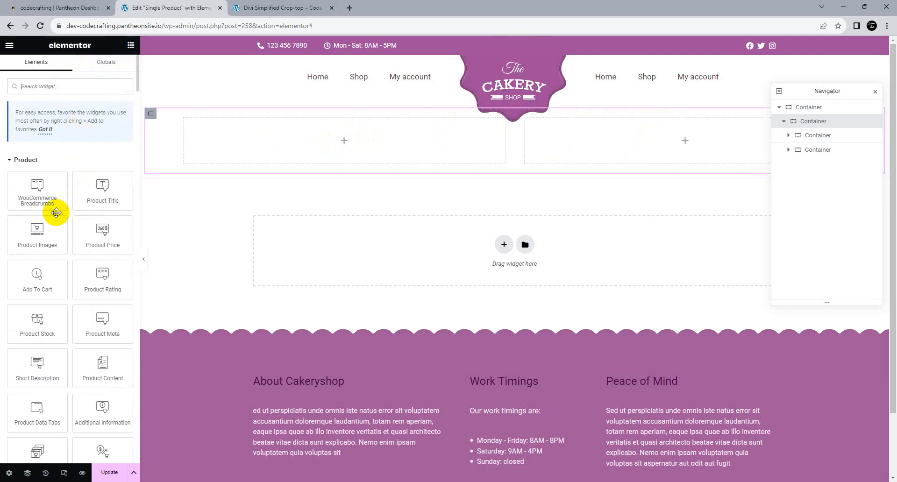
drag(49, 226, 290, 135)
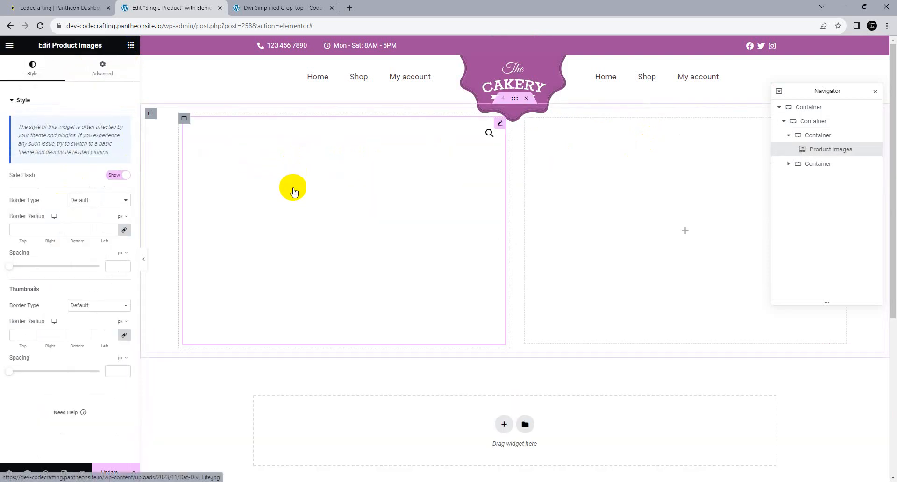
click(110, 476)
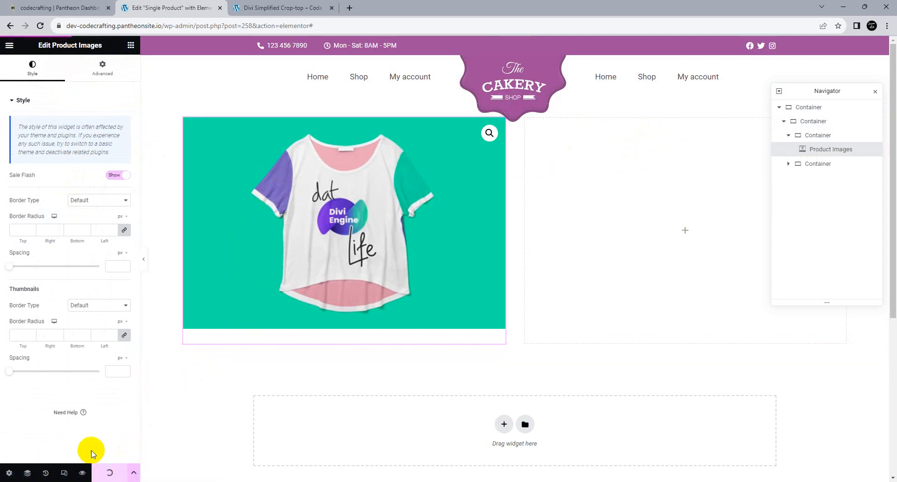
- Reload the live product page and check the image gallery by switching to the blue and yellow shirt thumbnails
click(262, 8)
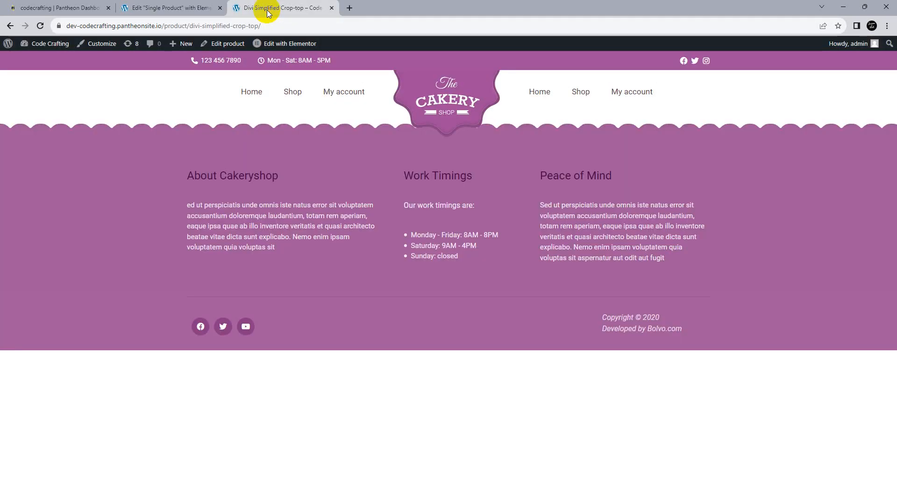
click(41, 26)
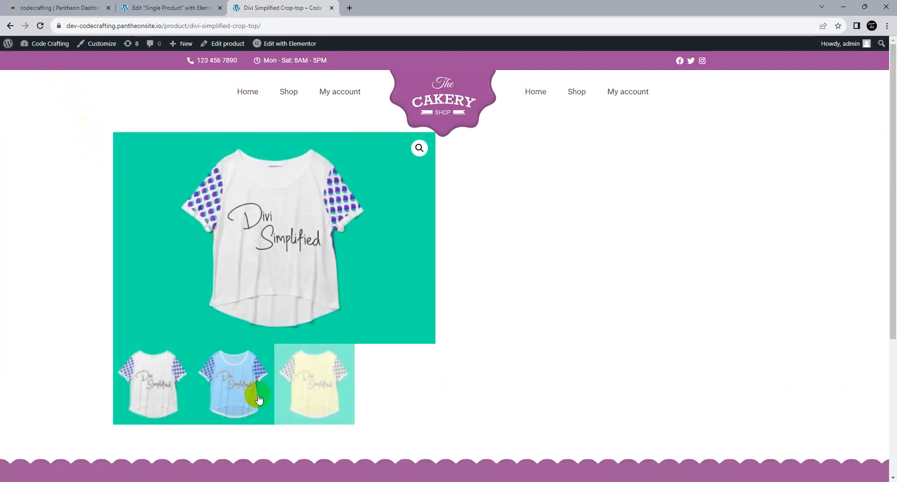
click(250, 396)
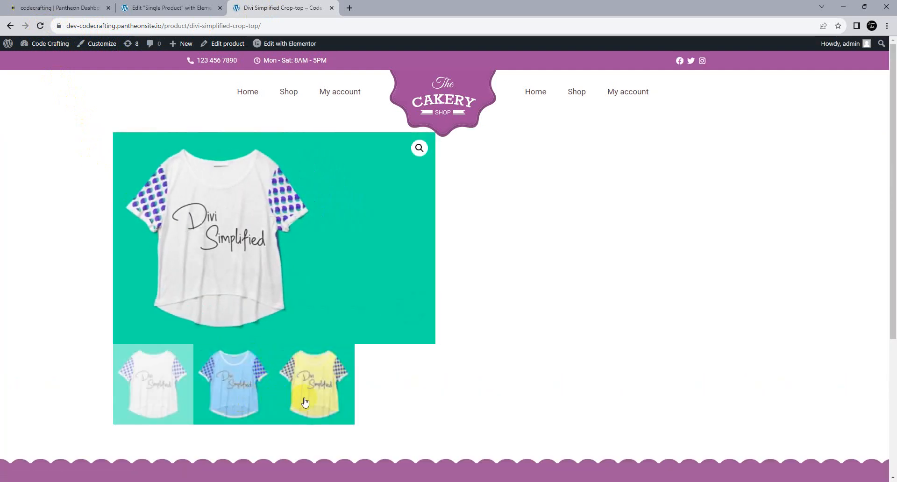
click(311, 397)
- Return to the template editor and set the Product Images spacing to 10 px and its thumbnails' spacing to 14 px
click(156, 7)
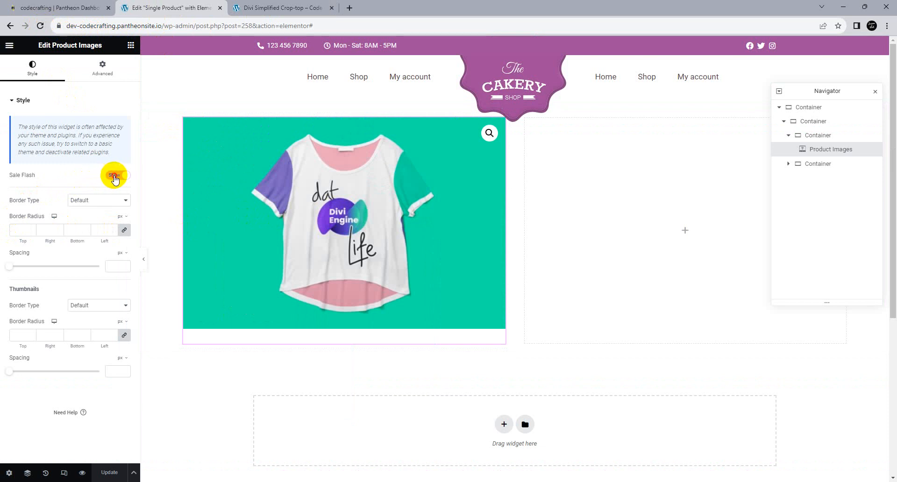
click(114, 176)
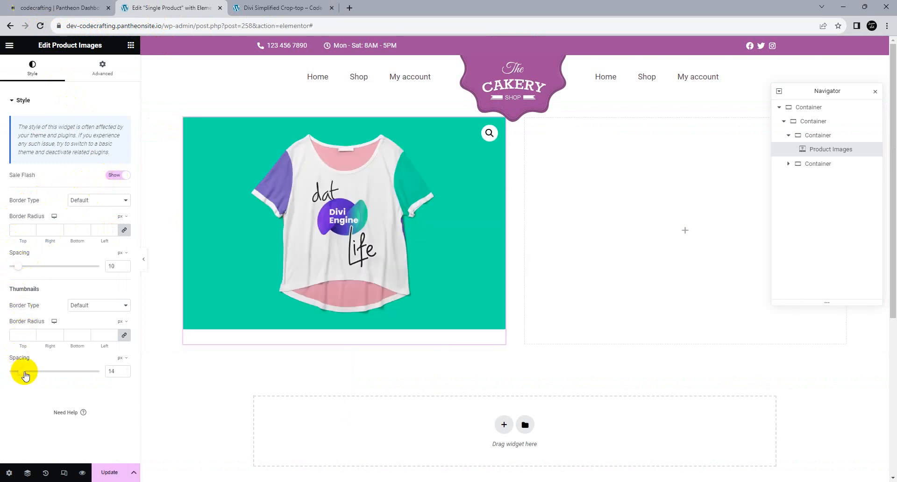
- Try a Solid border type on the gallery thumbnails and revert it to Default
click(80, 306)
click(81, 328)
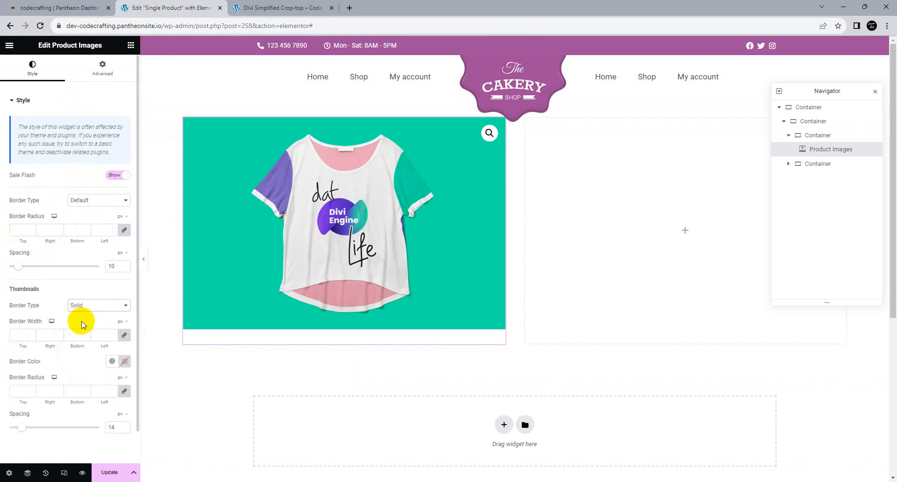
click(81, 307)
click(80, 314)
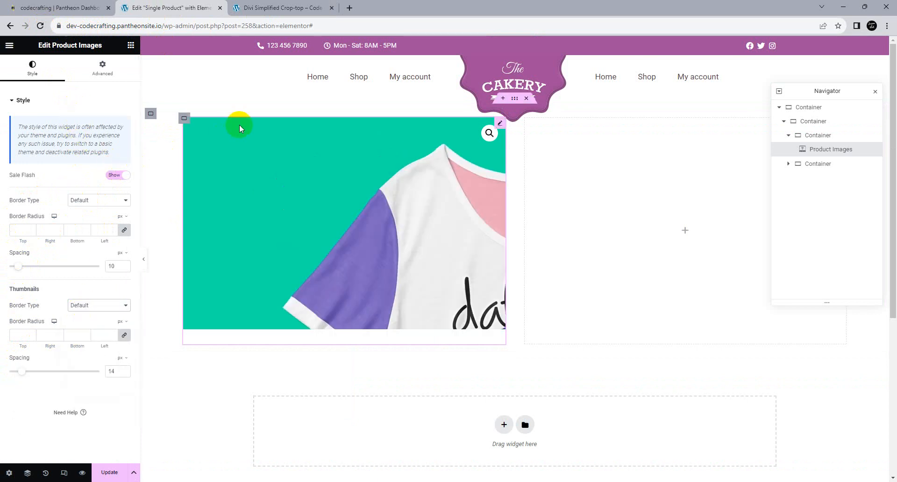
- Search the widgets for "product" and place a WL: Product Image Accordion below the product images in the first column
click(131, 45)
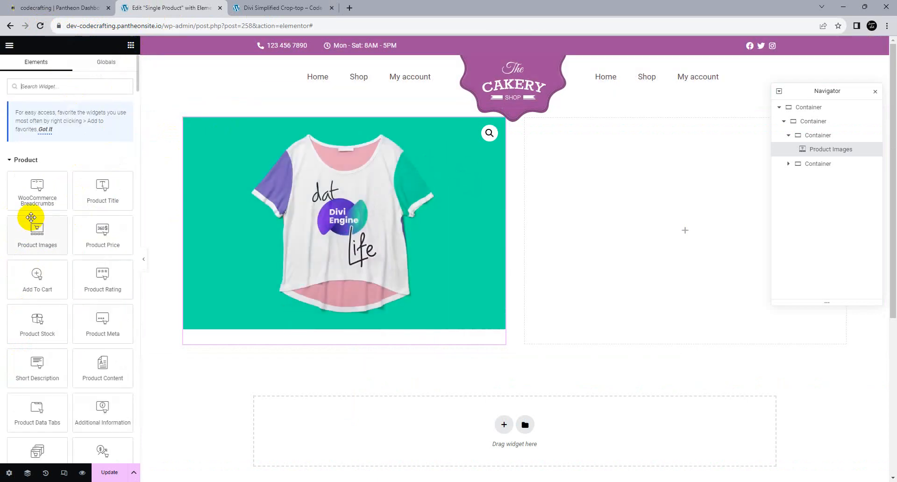
click(48, 92)
text(product)
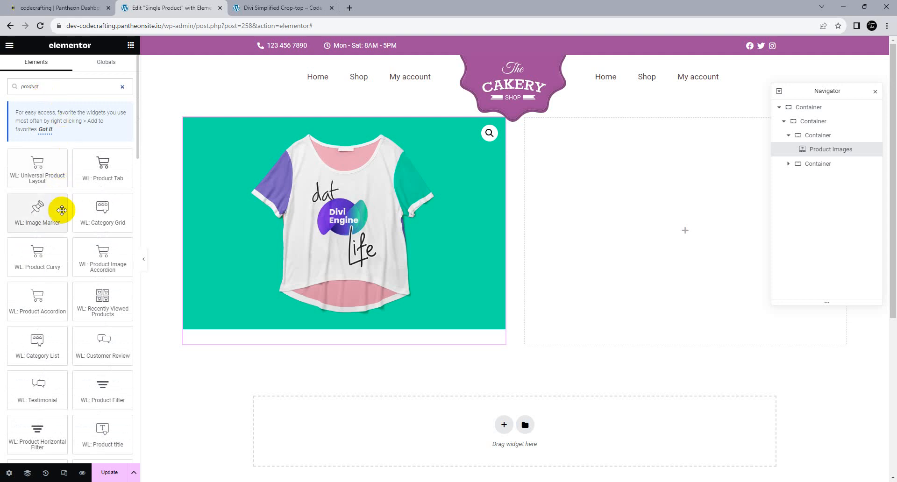
scroll(78, 298, down, 2)
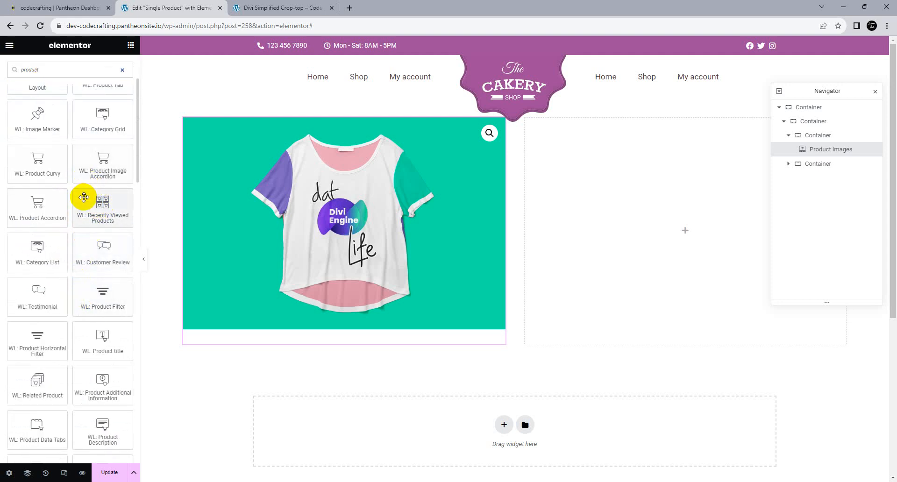
drag(96, 177, 279, 313)
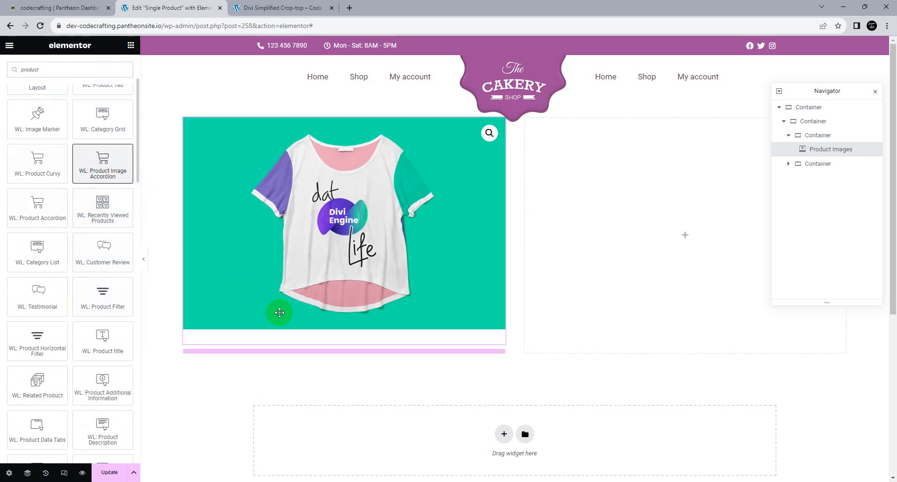
scroll(279, 309, down, 8)
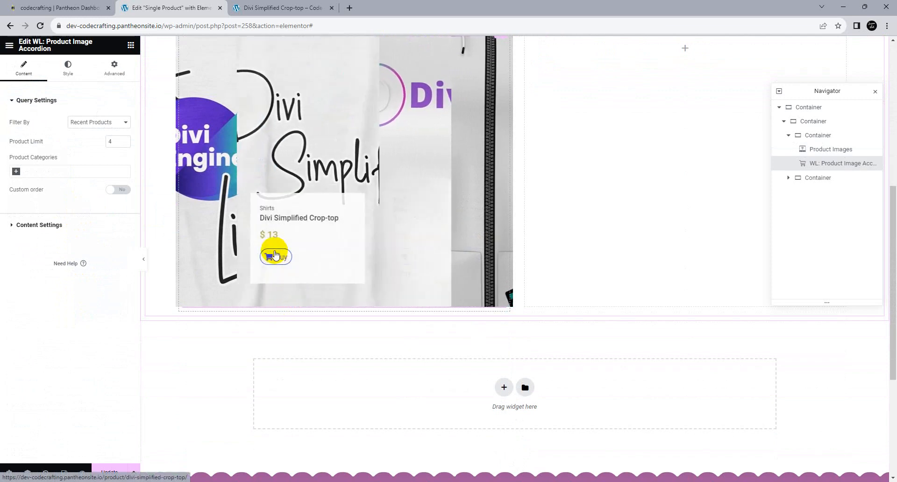
- Delete the WL: Product Image Accordion widget from the first column
scroll(281, 261, up, 3)
right_click(315, 229)
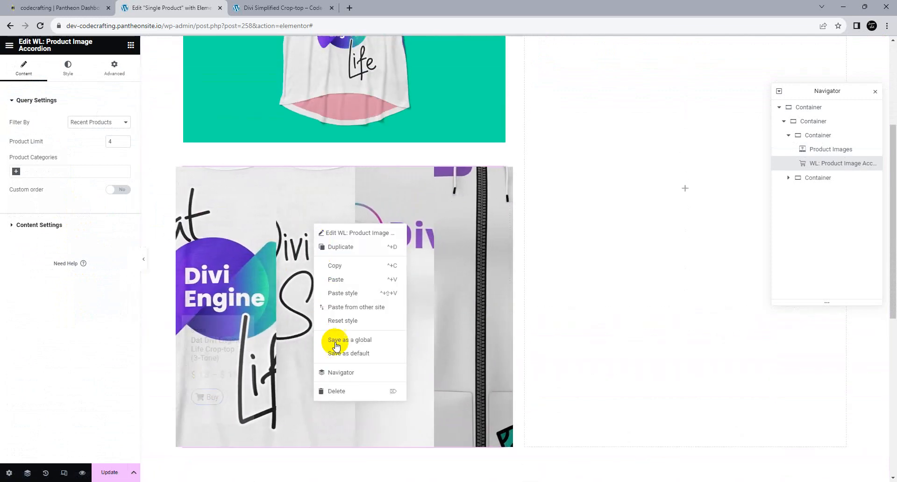
click(337, 390)
scroll(385, 333, up, 5)
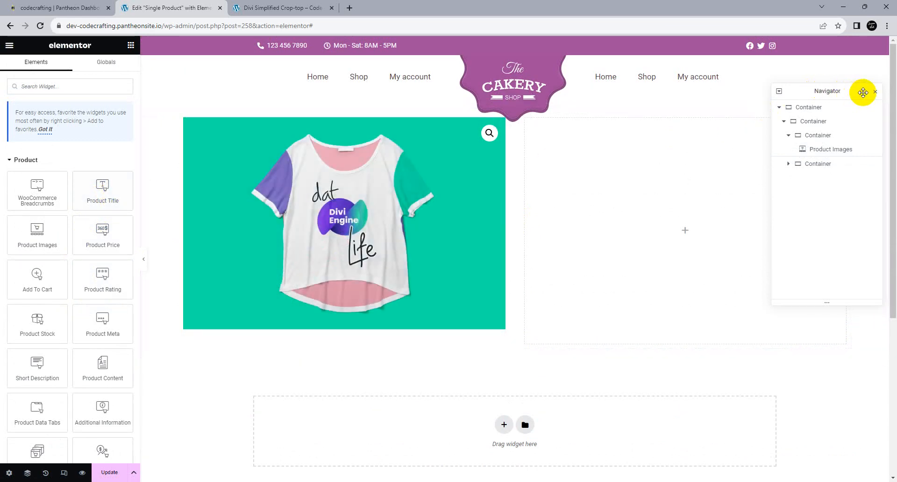
- Close the Navigator, place a Product Title widget in the empty second column and set its text color to black
click(875, 91)
drag(108, 186, 667, 170)
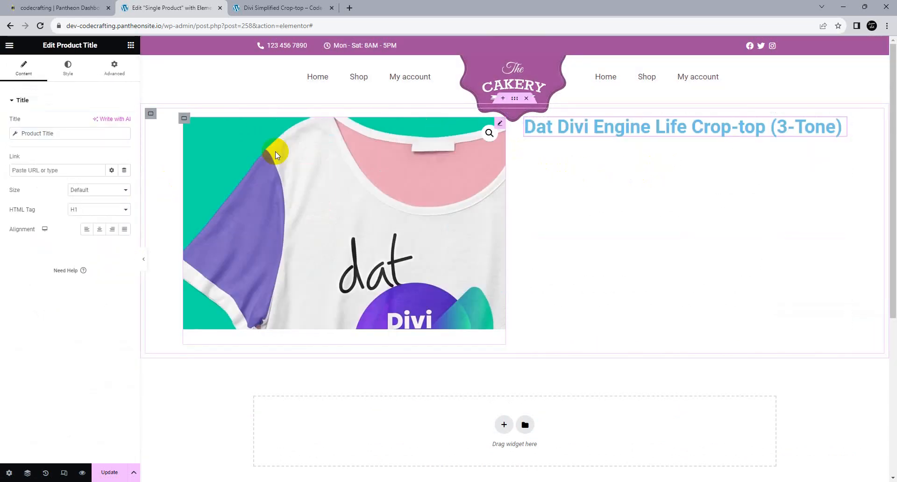
click(64, 76)
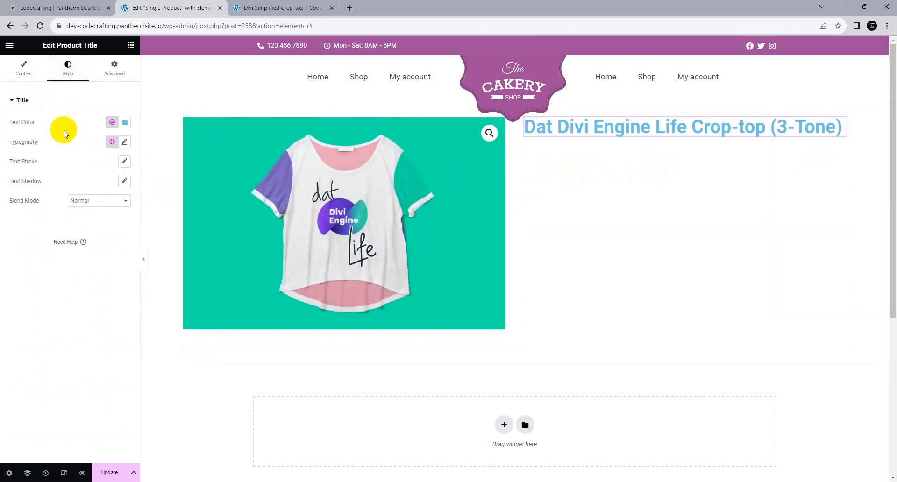
click(125, 122)
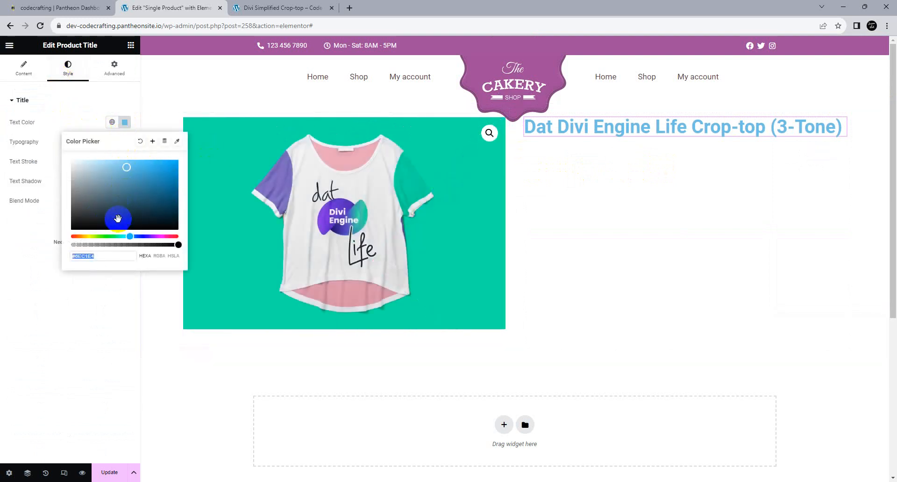
mouse_move(139, 213)
mouse_down()
mouse_move(169, 228)
mouse_move(159, 240)
mouse_up()
click(99, 314)
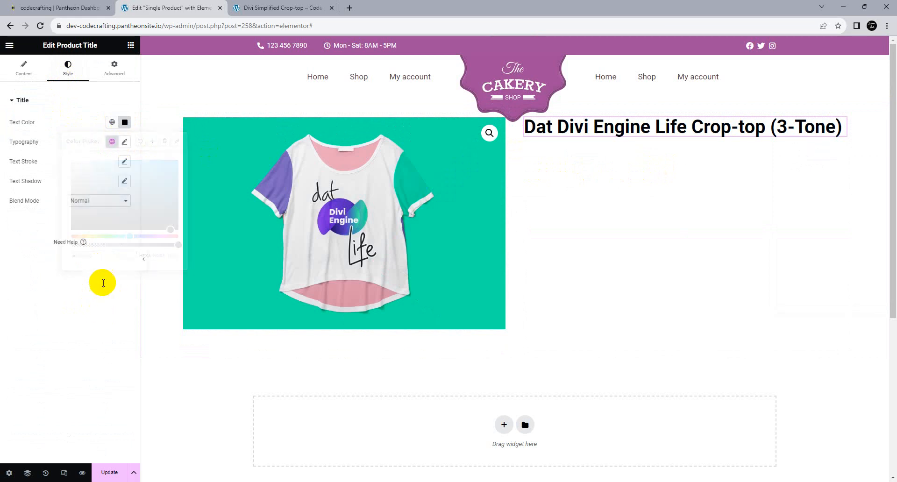
click(126, 143)
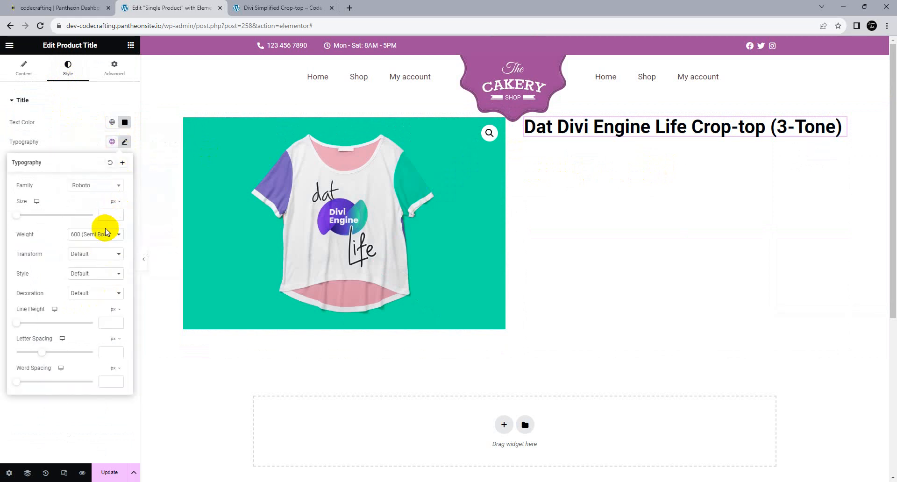
click(71, 142)
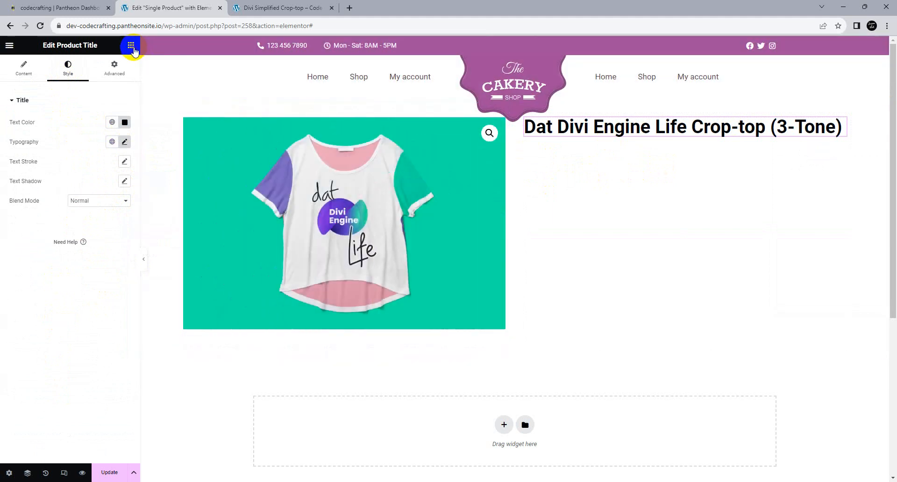
- Place a WooCommerce Breadcrumbs widget above the product title in the second column
click(130, 45)
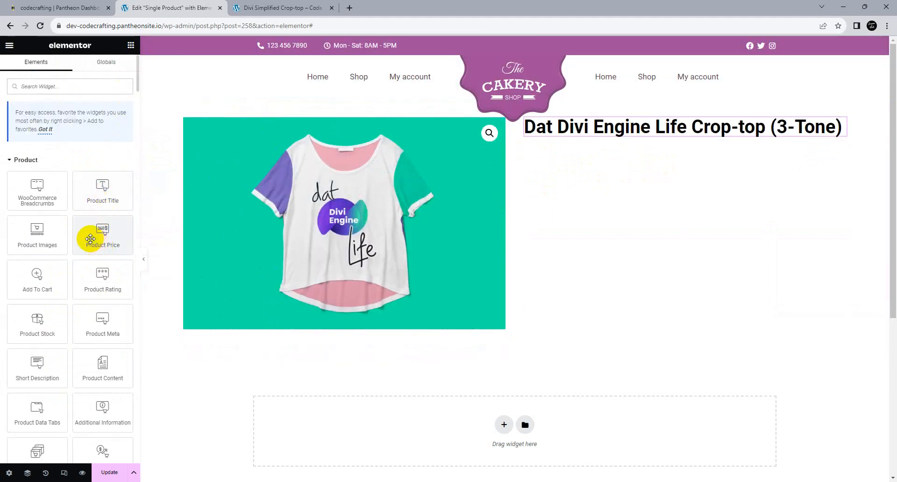
drag(91, 235, 575, 149)
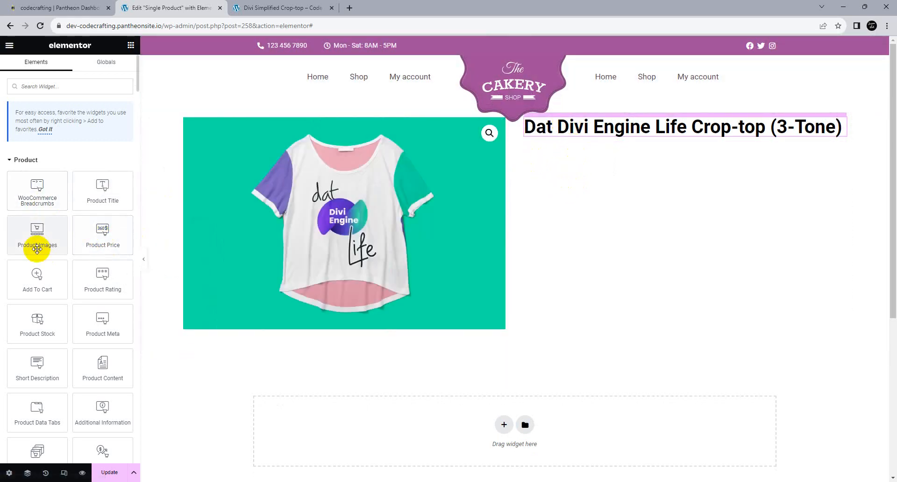
drag(36, 196, 562, 125)
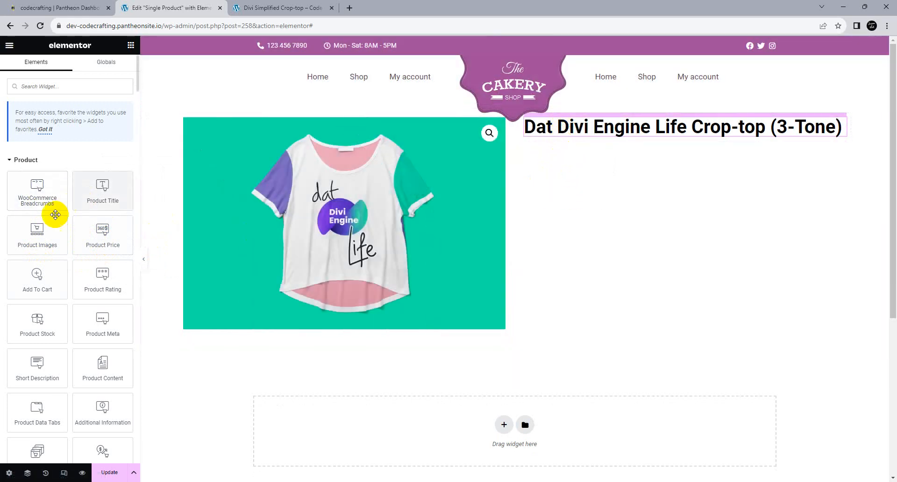
drag(38, 194, 596, 157)
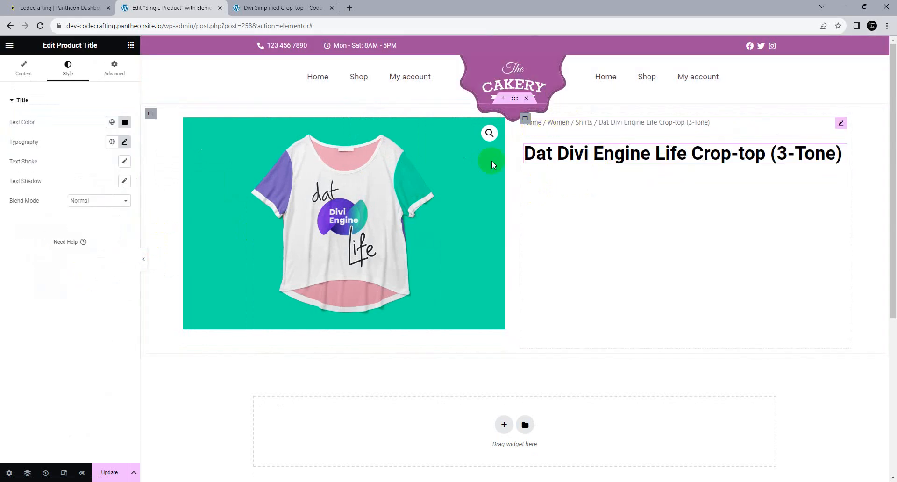
- Place a Product Price widget below the product title and an Add To Cart widget beneath the price
click(129, 49)
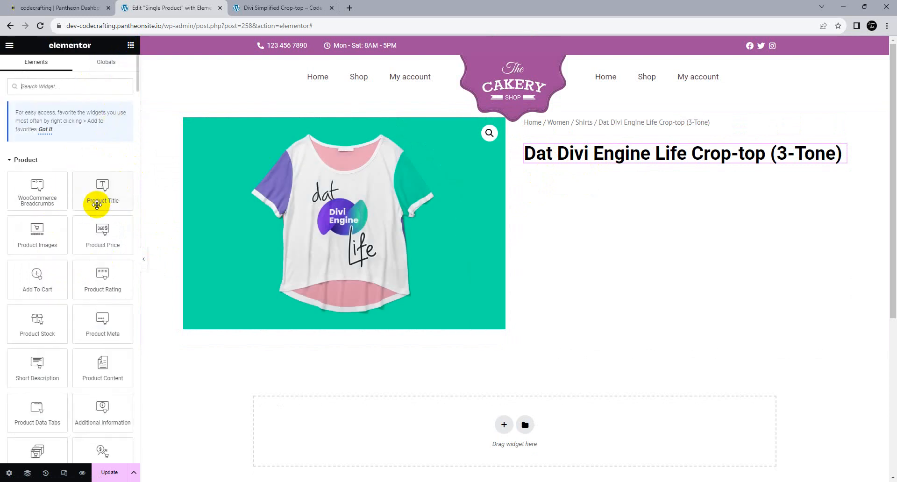
drag(98, 236, 557, 166)
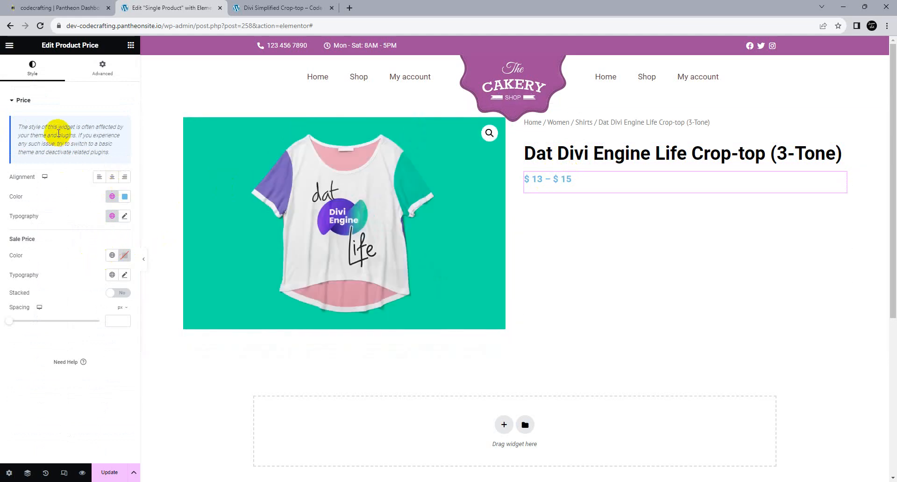
click(131, 47)
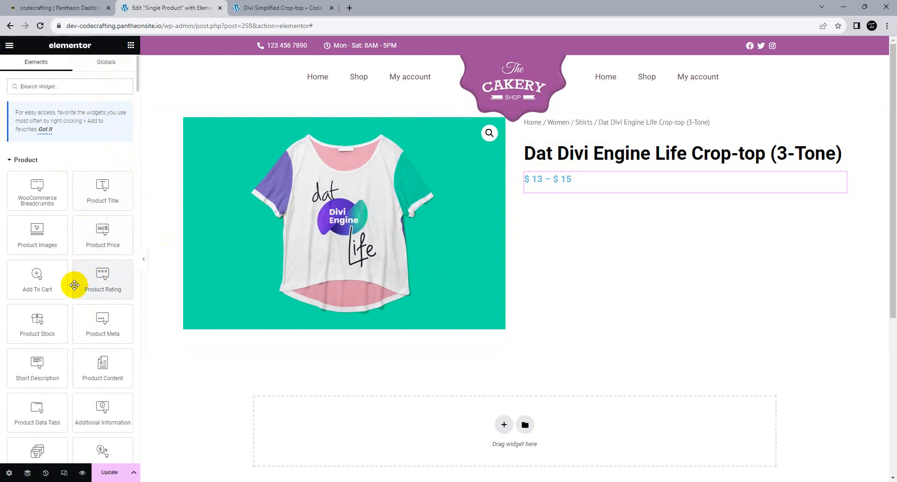
drag(663, 217, 577, 187)
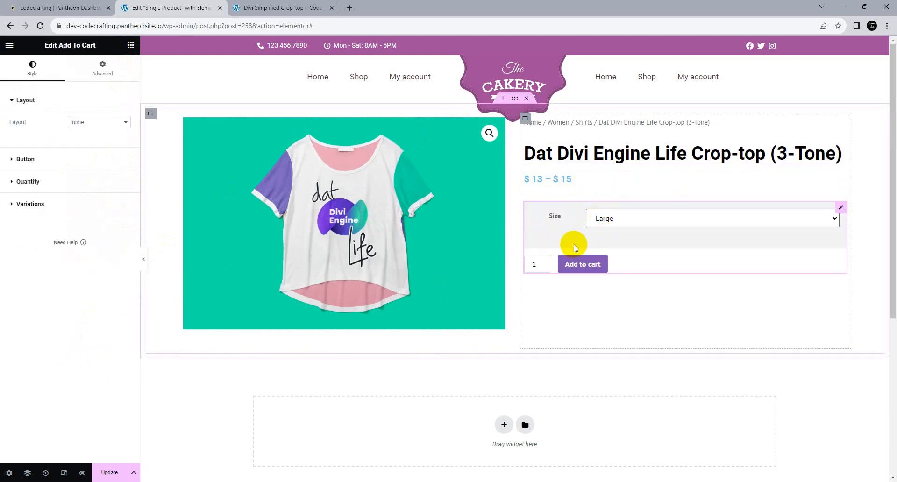
- Try the Stacked and Auto layouts on the Add To Cart widget and return it to Inline
click(86, 122)
click(90, 135)
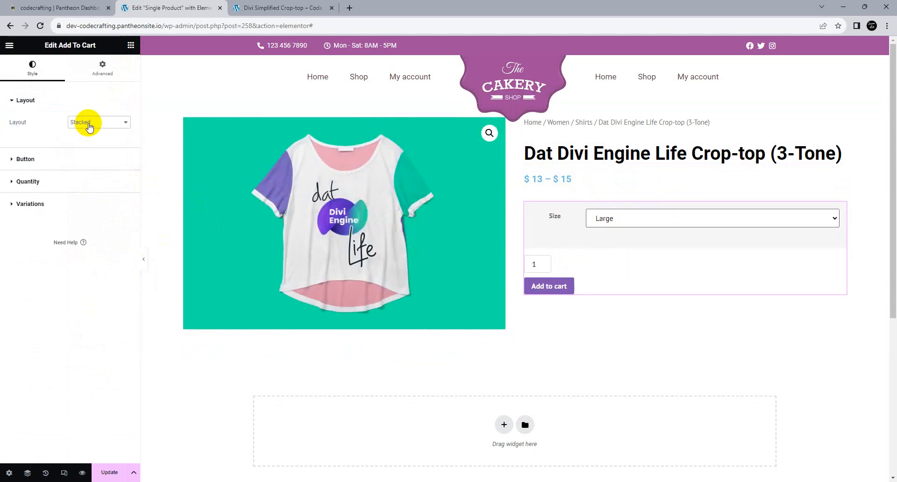
click(89, 123)
click(84, 144)
click(91, 126)
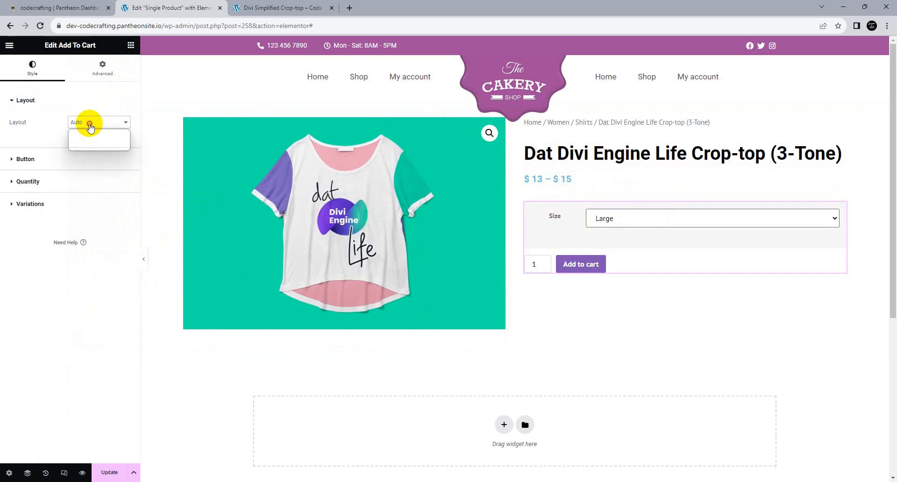
click(88, 133)
- Set the Add To Cart variations' width to 48%, spacing to 17 px and space between to 22 px, and update the template
click(60, 158)
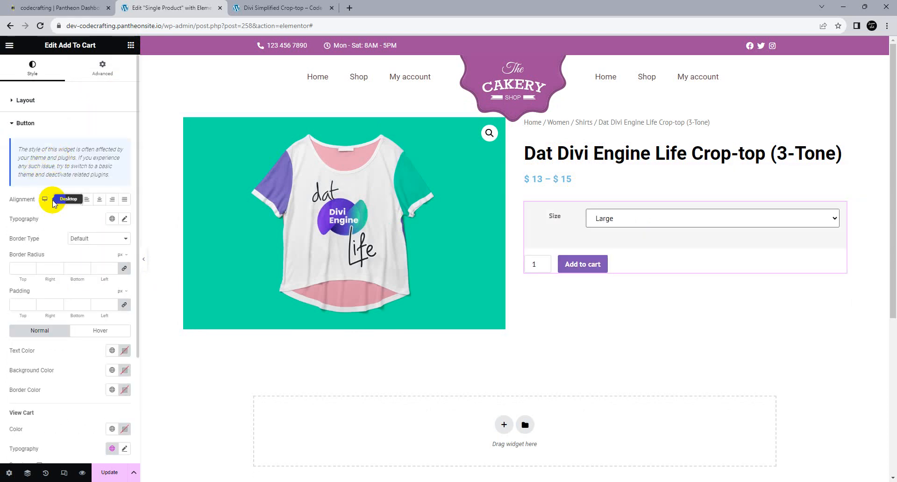
scroll(61, 233, down, 3)
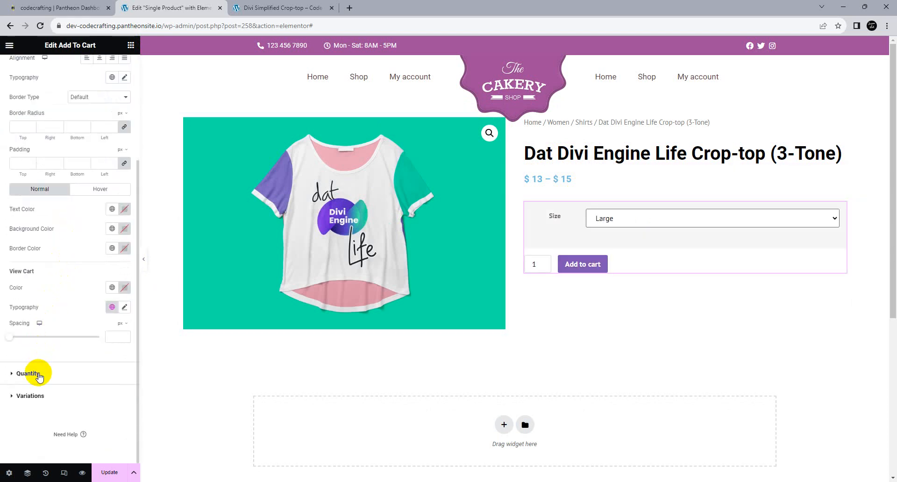
click(40, 378)
click(48, 419)
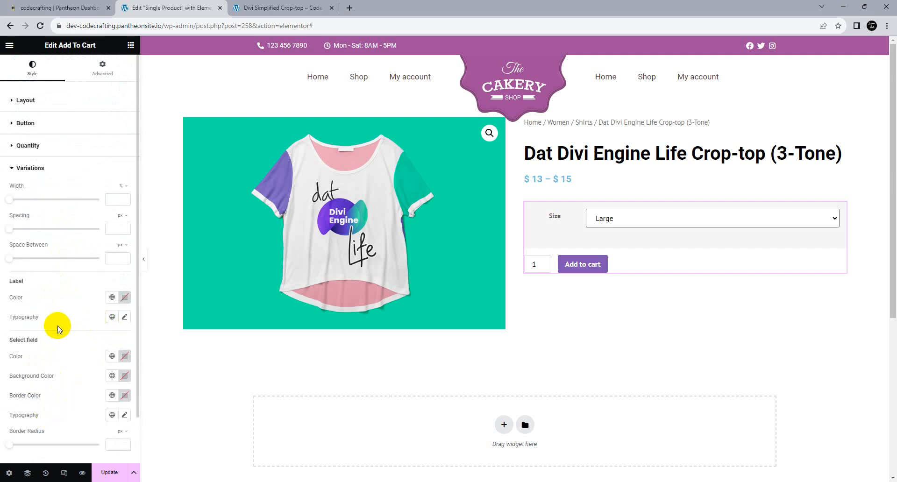
drag(10, 202, 50, 202)
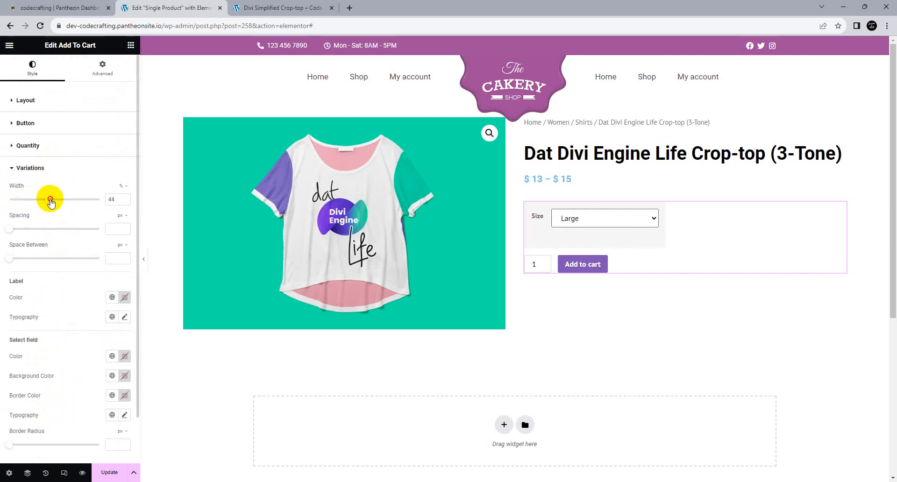
drag(12, 229, 25, 229)
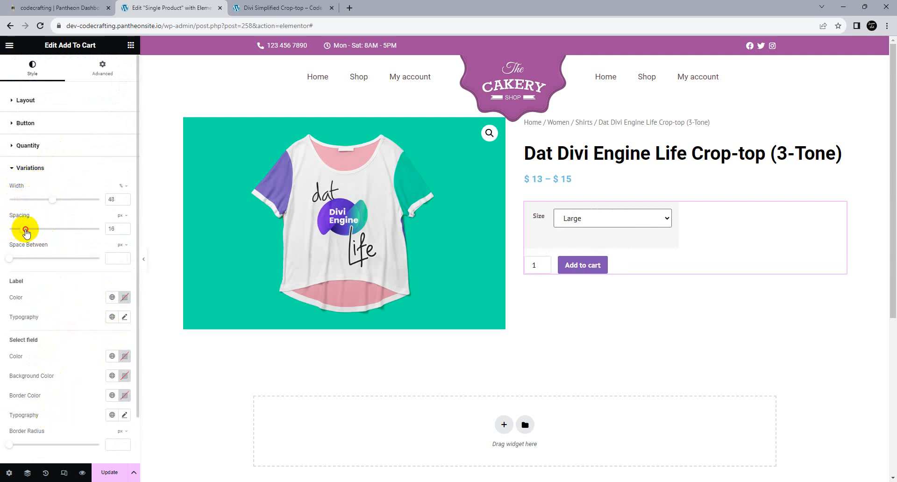
drag(10, 258, 28, 260)
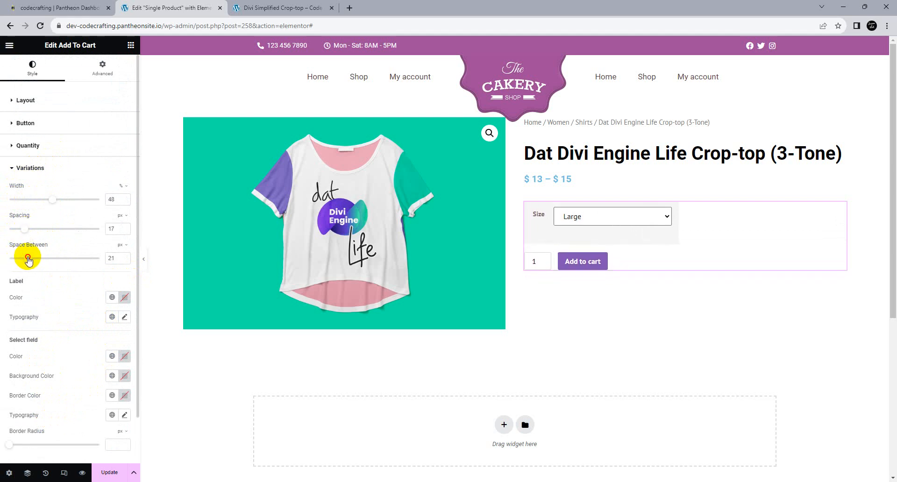
click(107, 473)
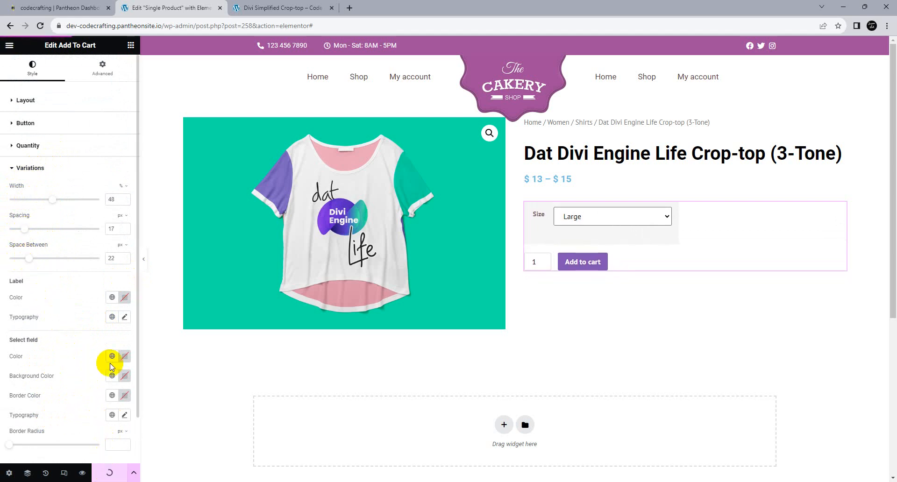
click(132, 45)
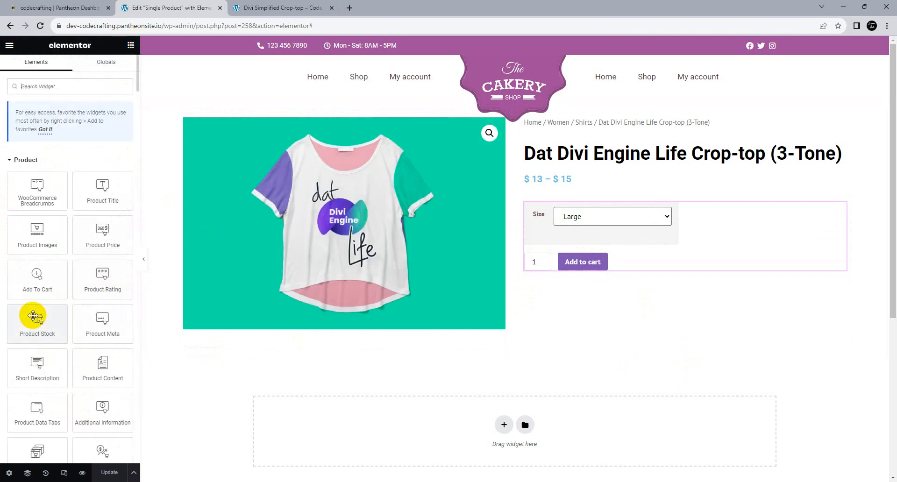
- Place a Product Meta widget beneath the Add To Cart widget and a Short Description widget between the price and Add To Cart
drag(93, 285, 570, 264)
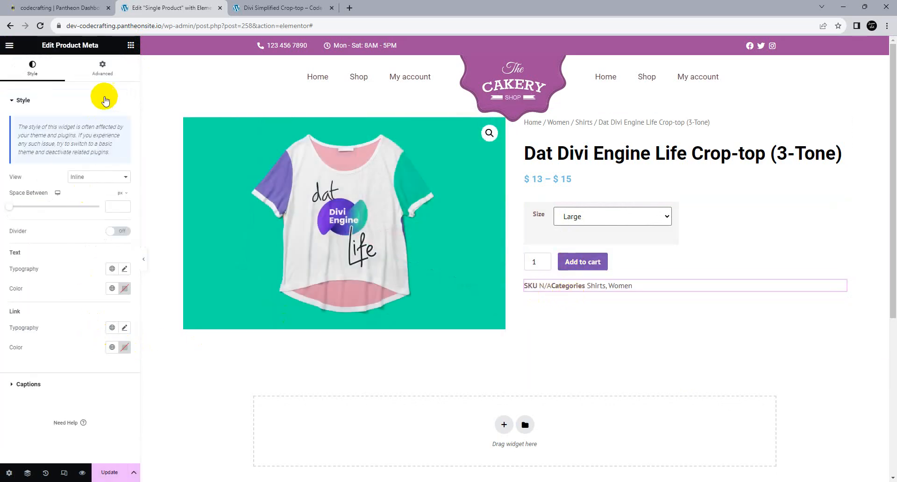
click(130, 45)
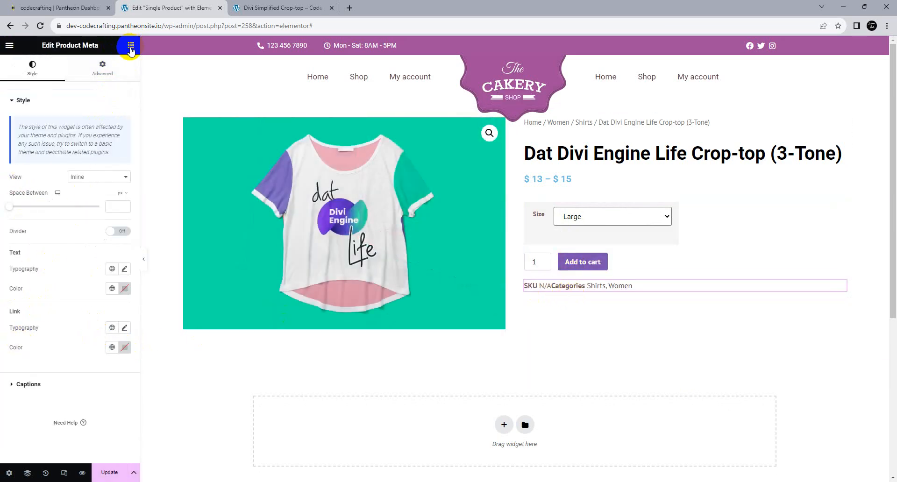
click(131, 47)
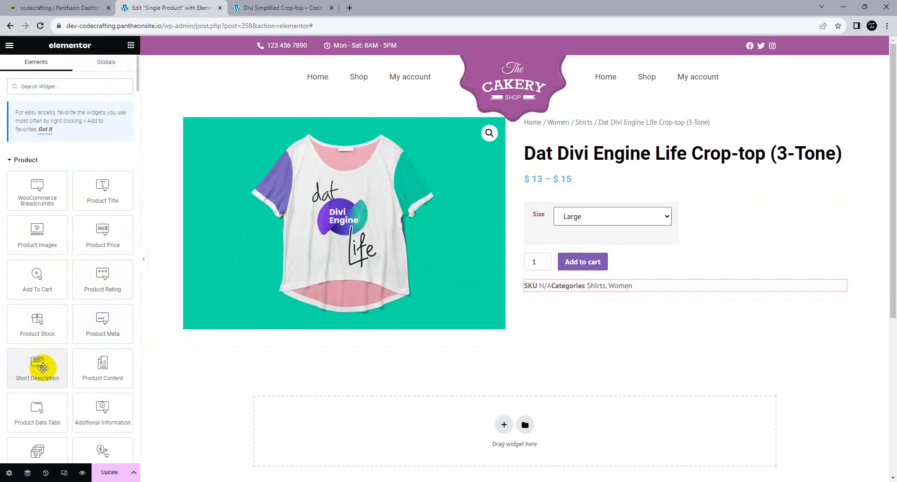
drag(43, 369, 574, 194)
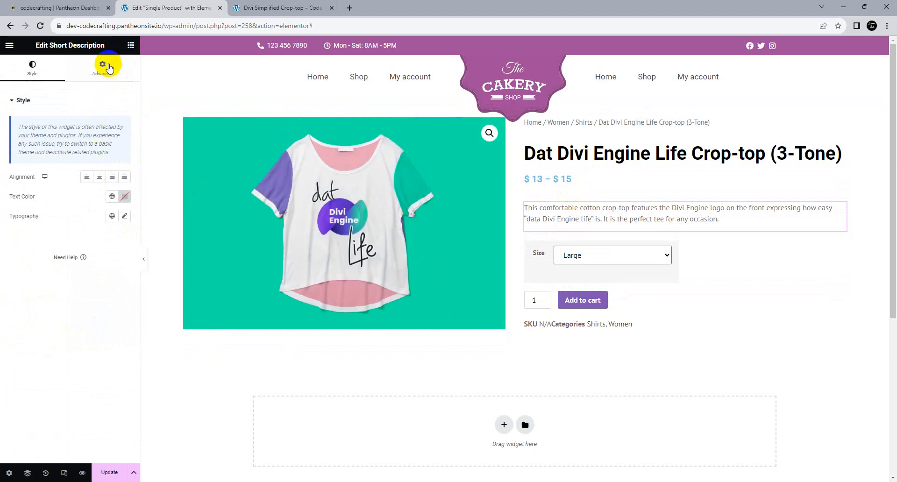
- Add a Product Data Tabs widget in a new section below the product gallery and details columns
click(131, 45)
scroll(57, 355, down, 1)
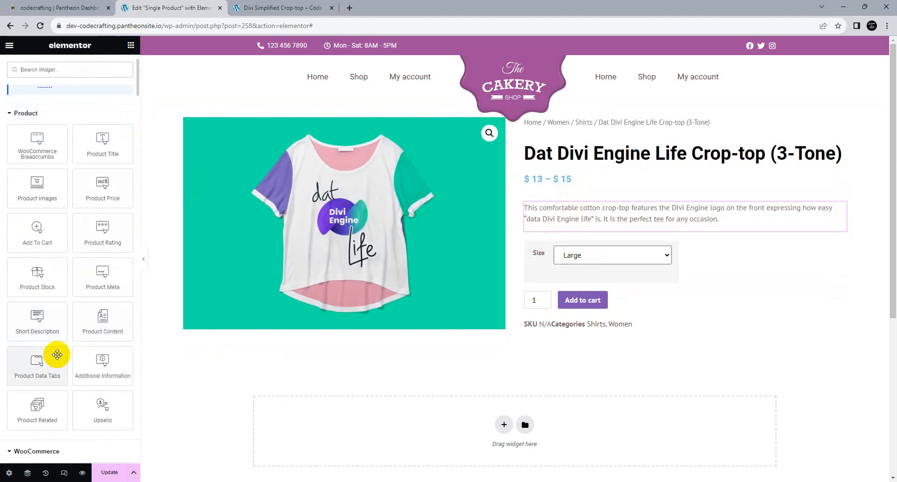
scroll(407, 430, down, 1)
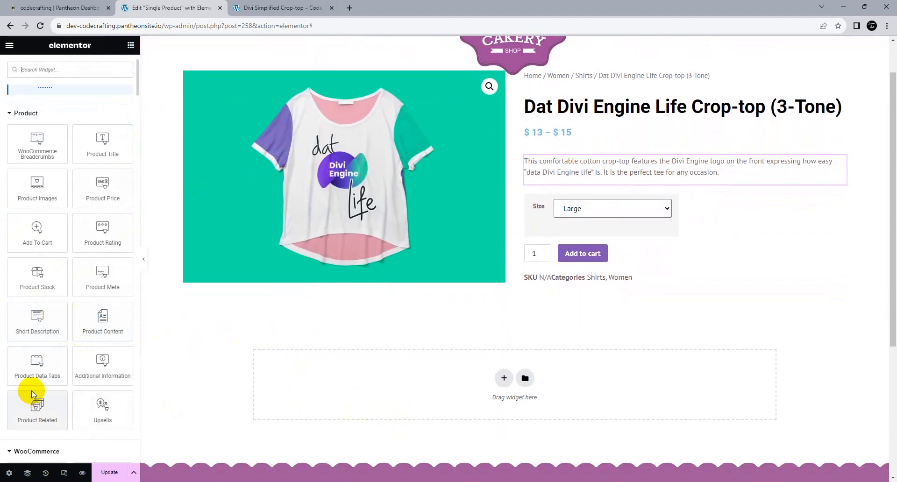
drag(27, 367, 395, 376)
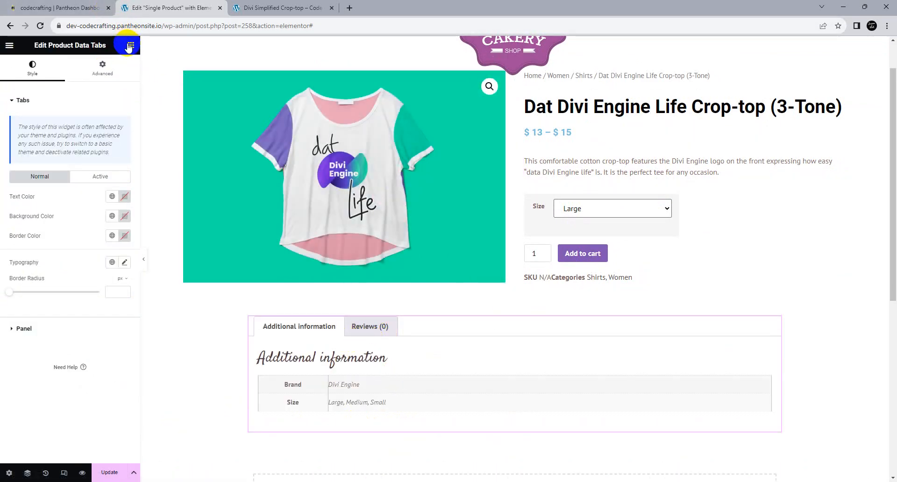
- Add a Product Related widget in a new section below the product data tabs and update the template
click(128, 44)
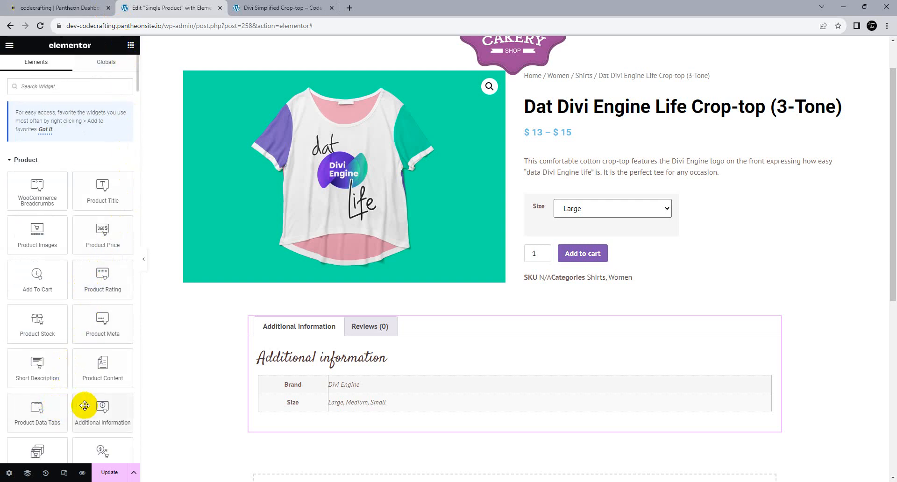
scroll(96, 413, down, 1)
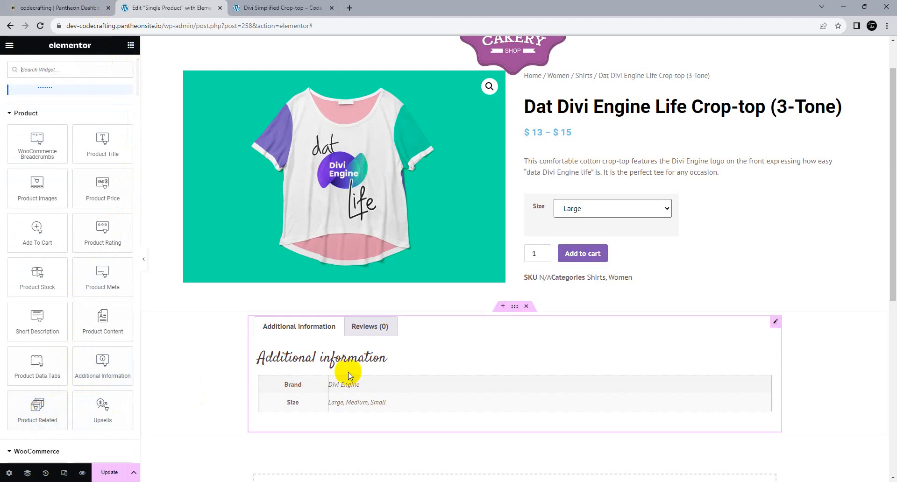
scroll(346, 371, down, 3)
drag(41, 411, 333, 367)
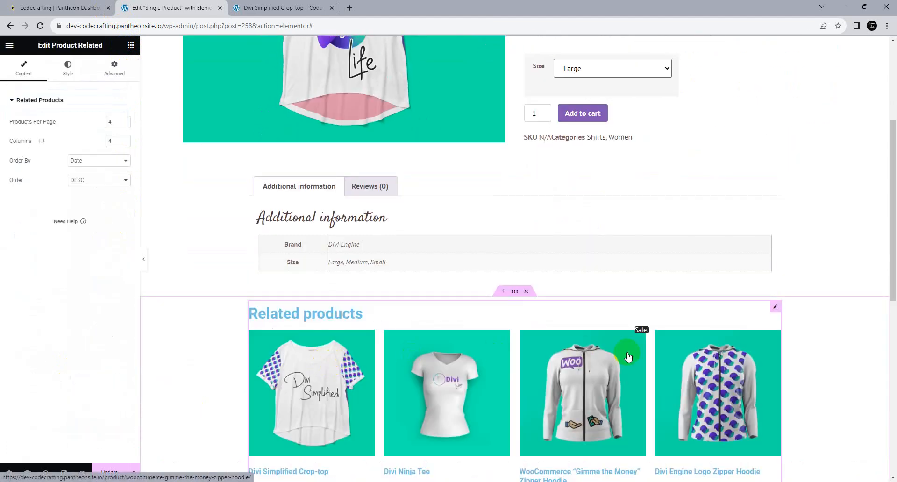
scroll(584, 348, down, 3)
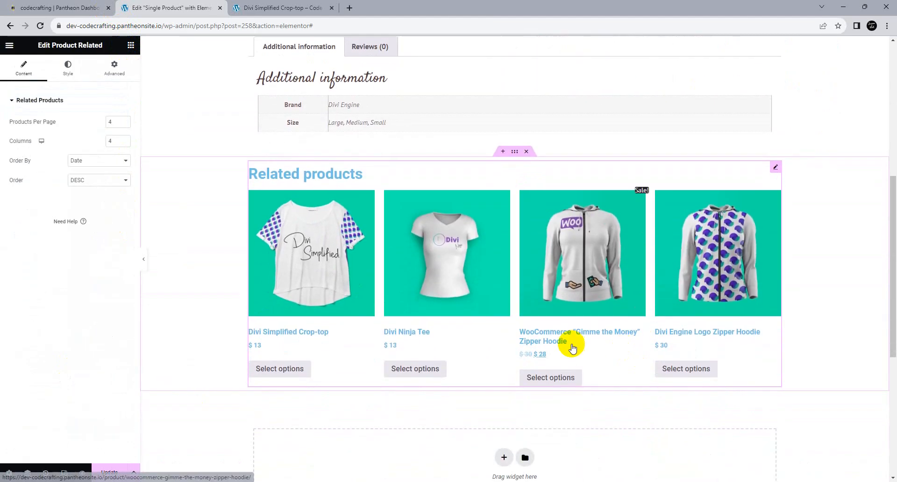
click(66, 70)
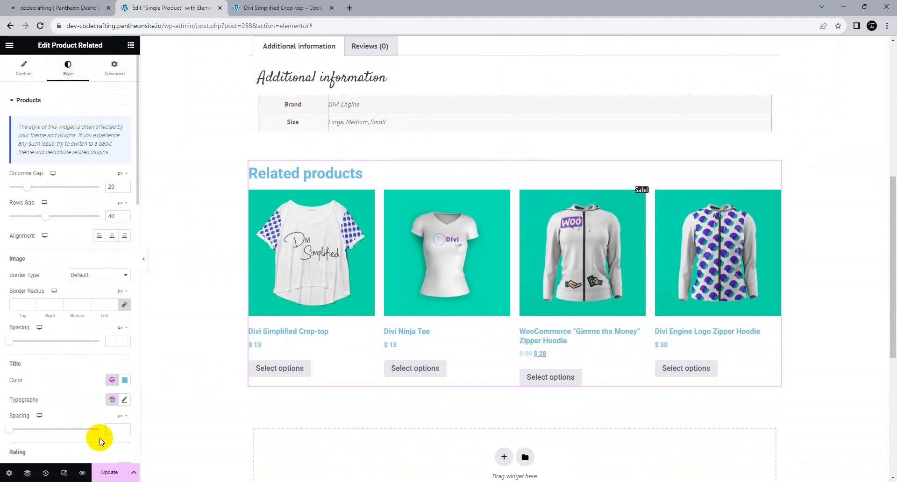
click(108, 474)
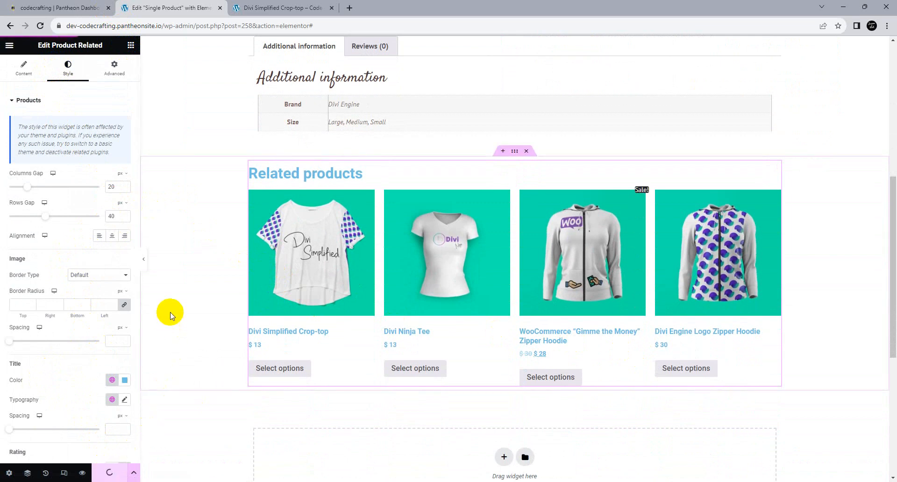
- Reload the live Divi Simplified Crop-top product page, review its layout from the gallery to the related products, and return to the template editor
click(241, 6)
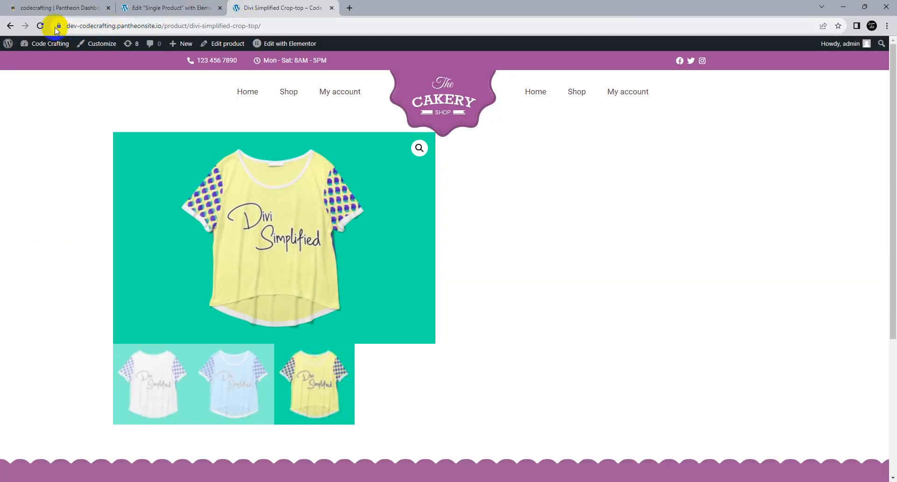
click(40, 26)
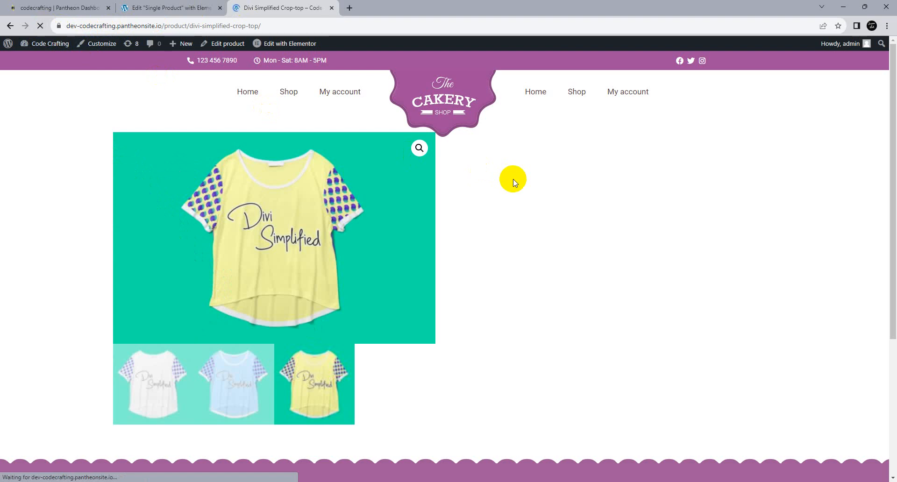
scroll(452, 215, down, 5)
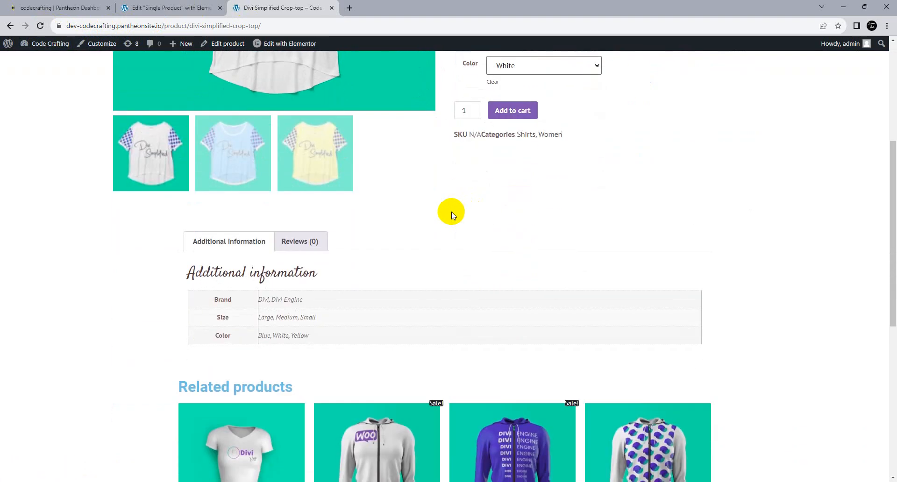
scroll(451, 215, down, 7)
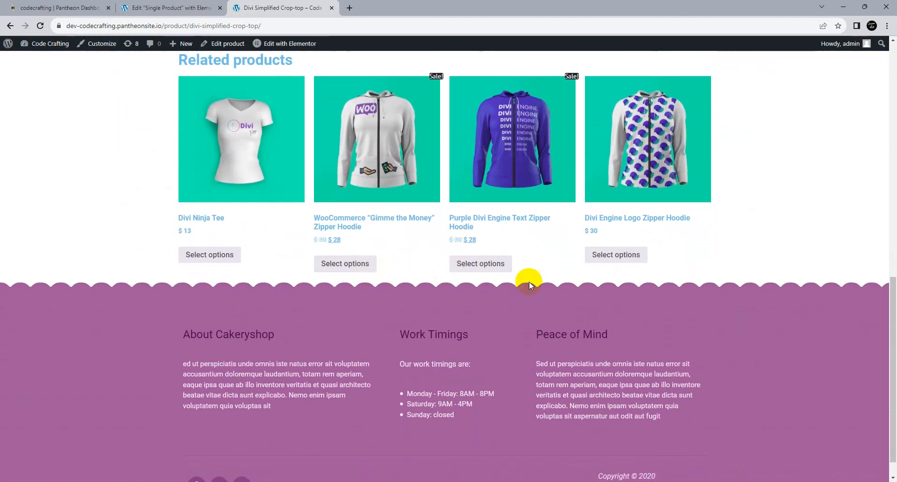
scroll(470, 296, up, 4)
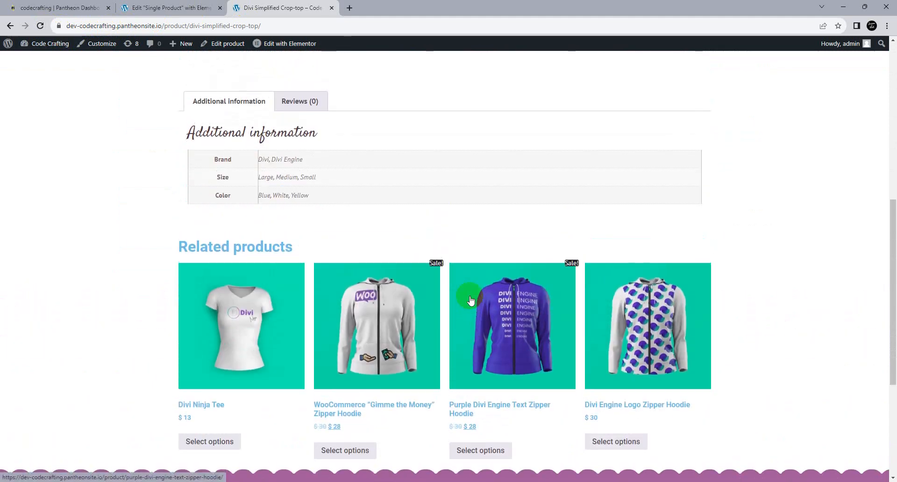
scroll(341, 253, up, 5)
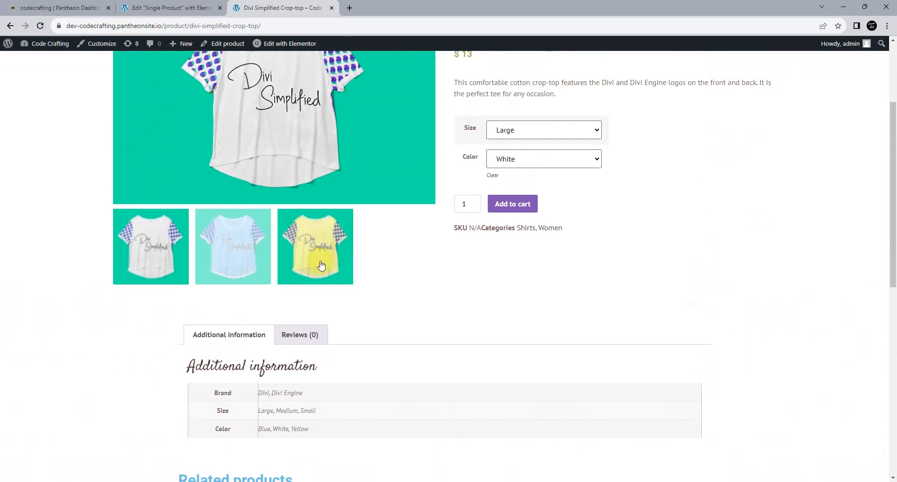
scroll(499, 230, up, 1)
scroll(498, 230, up, 2)
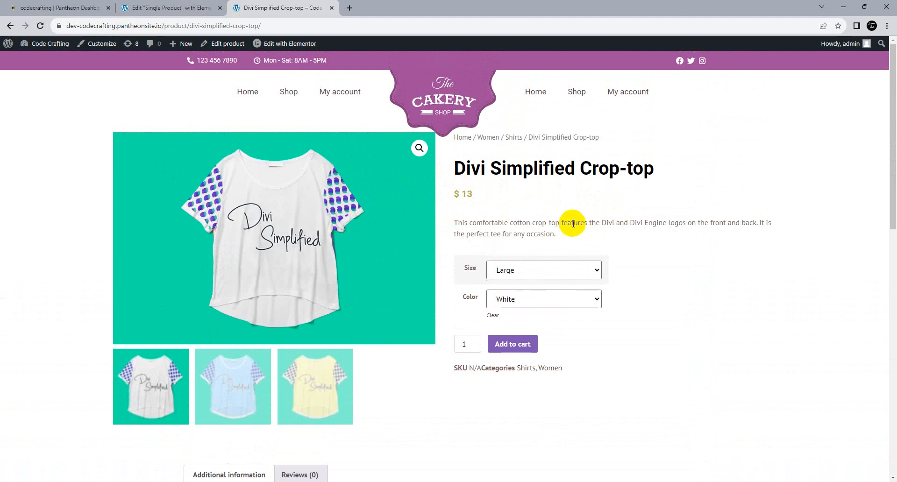
click(162, 5)
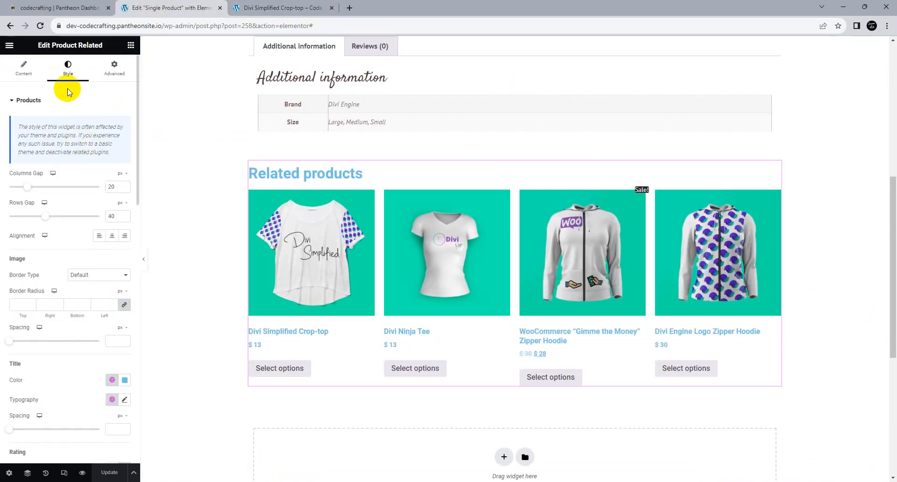